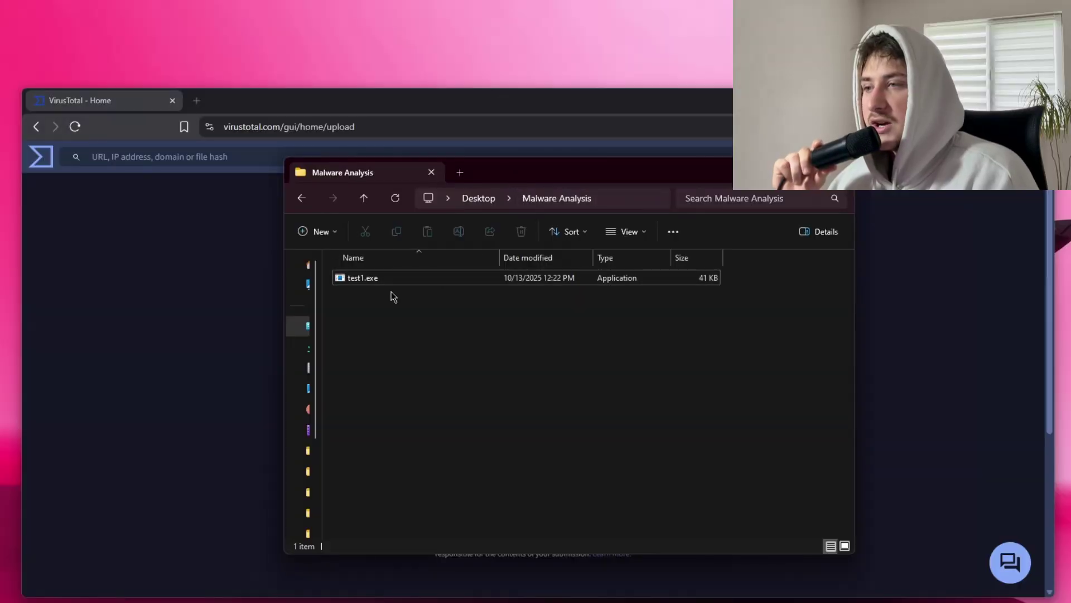
Upload test1.exe from the Malware Analysis folder to VirusTotal for scanning.
left_click_drag(500, 171, 828, 168)
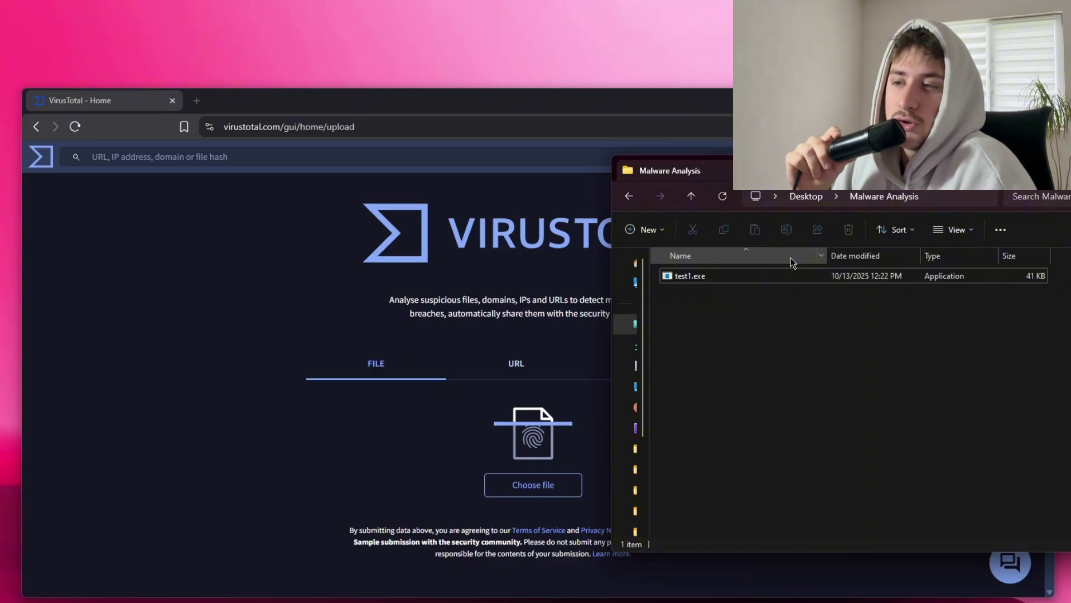
left_click(720, 277)
left_click_drag(716, 276, 608, 390)
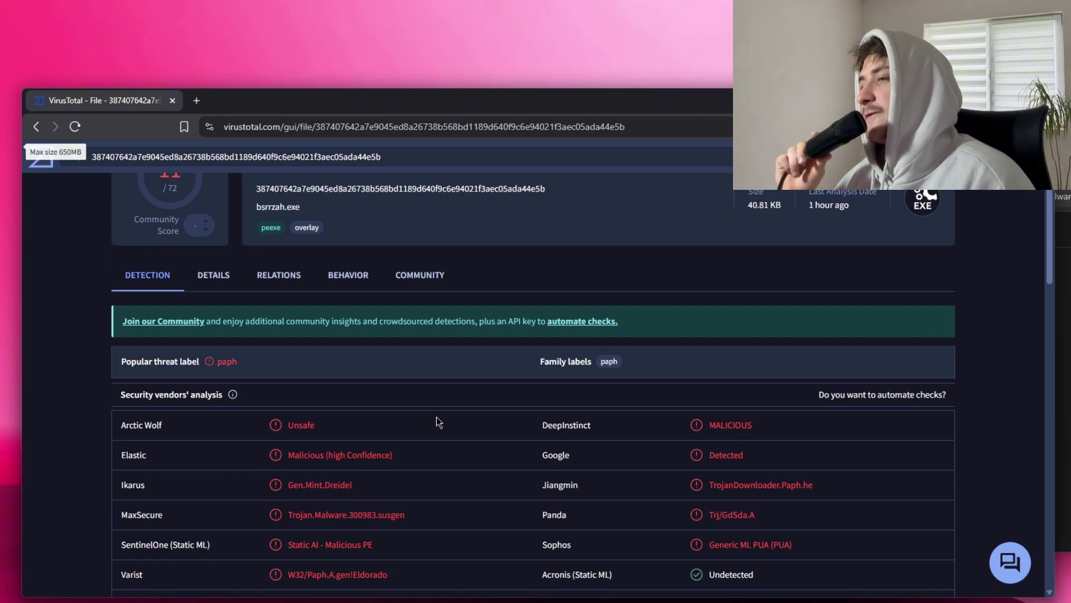
Review the security vendors' detection results for the uploaded file.
scroll(438, 396, "up", 1)
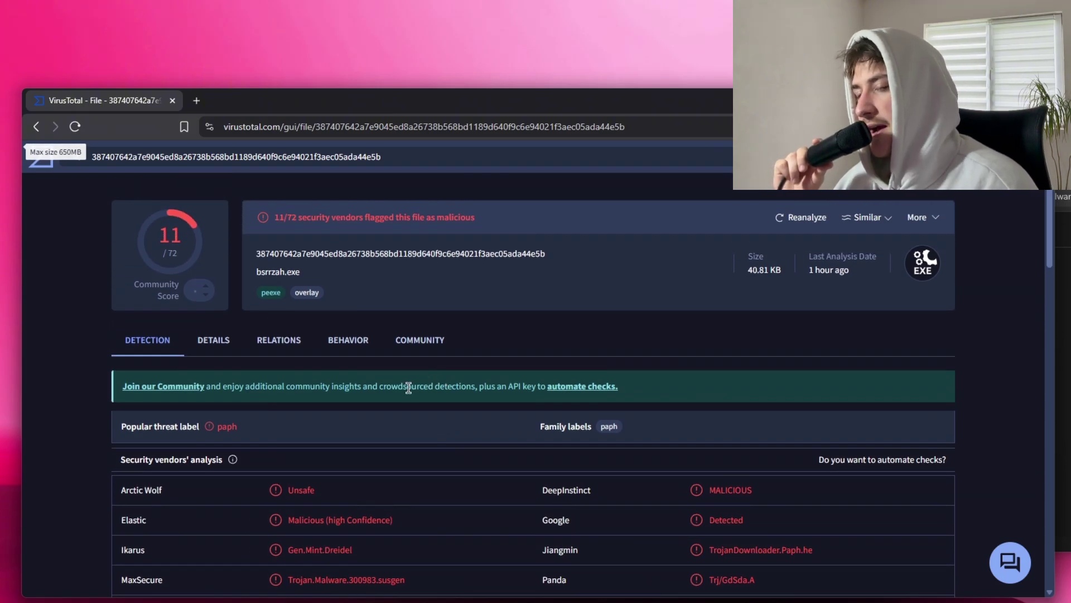
scroll(409, 385, "down", 3)
scroll(403, 381, "up", 3)
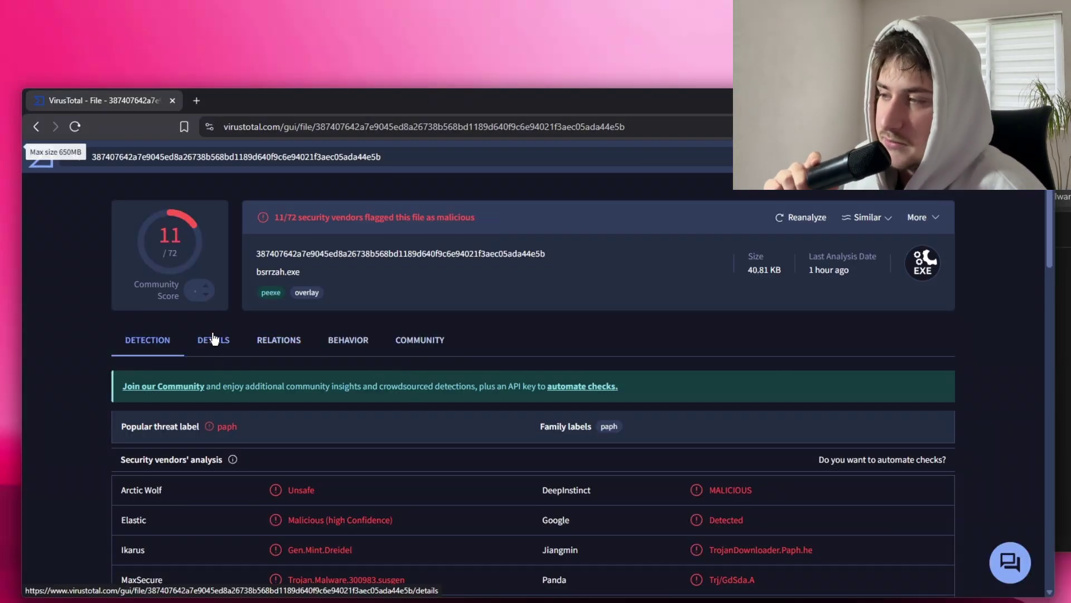
Open the file's behavior report and exclude CAPA and CAPE Sandbox so only Zenbox activity is included.
left_click(348, 343)
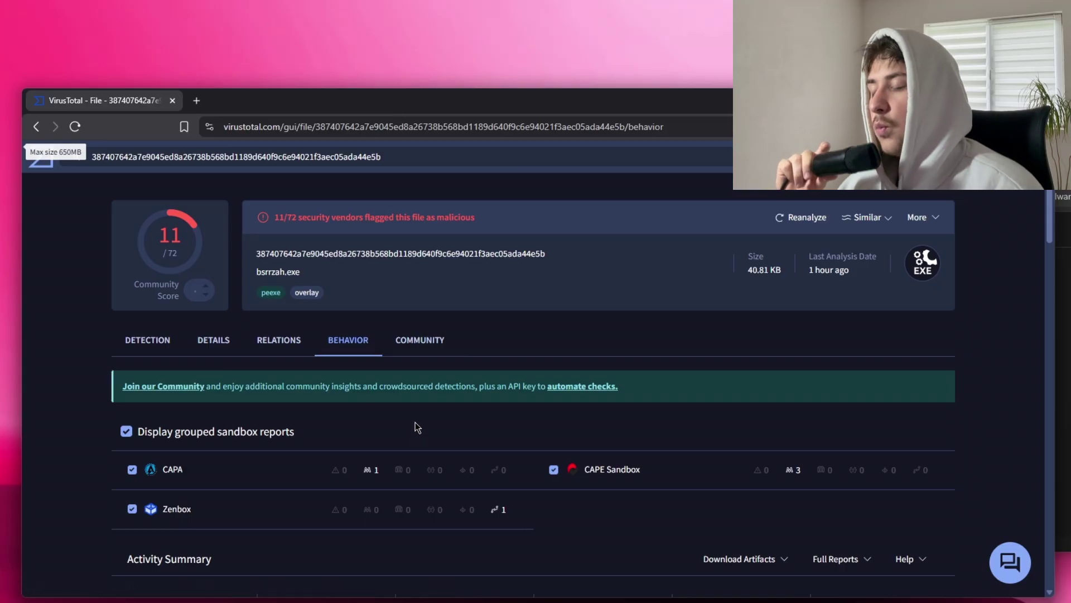
scroll(411, 433, "down", 1)
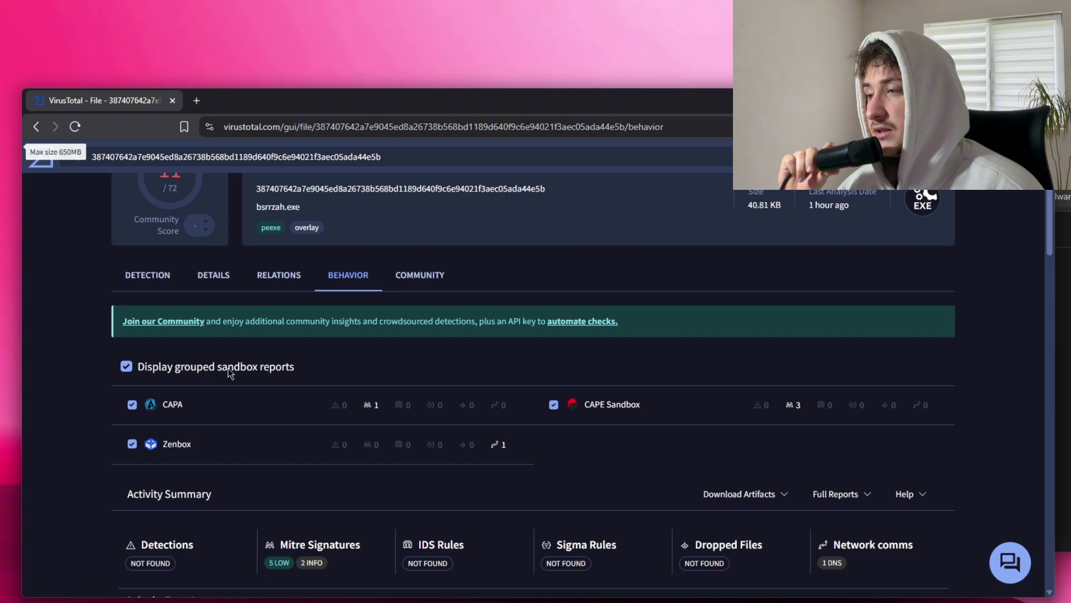
left_click(369, 404)
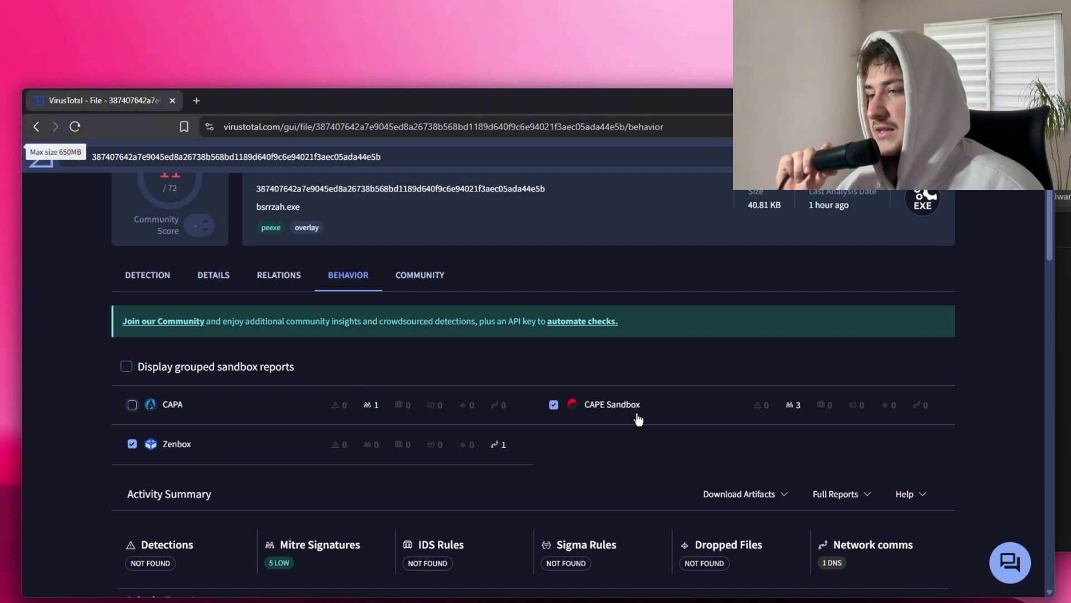
left_click(551, 407)
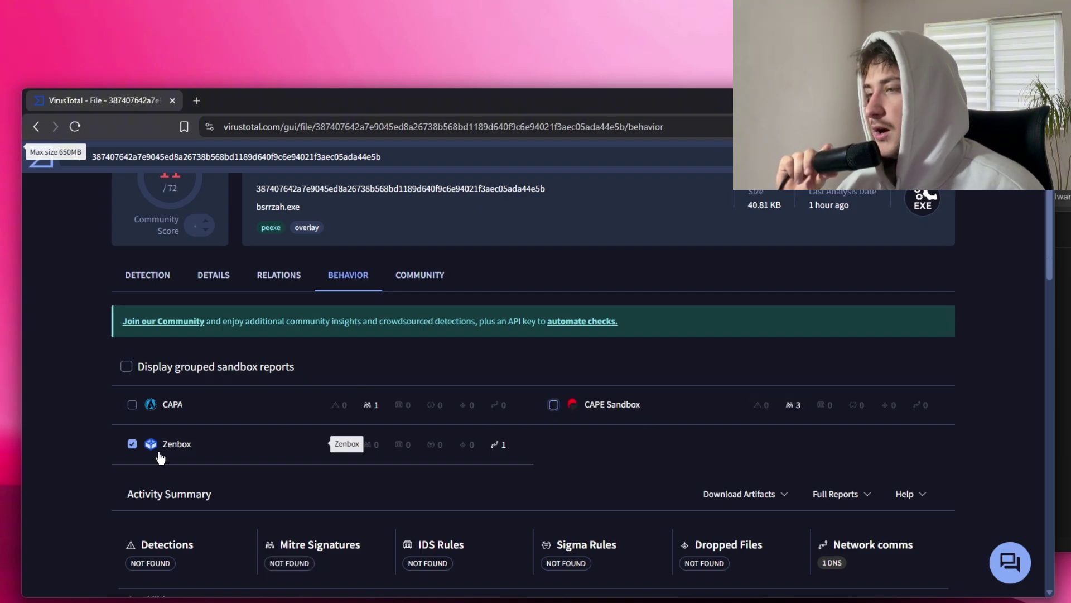
Check the network communication section and inspect the resolved IPs of the dns.google entry.
scroll(267, 443, "down", 8)
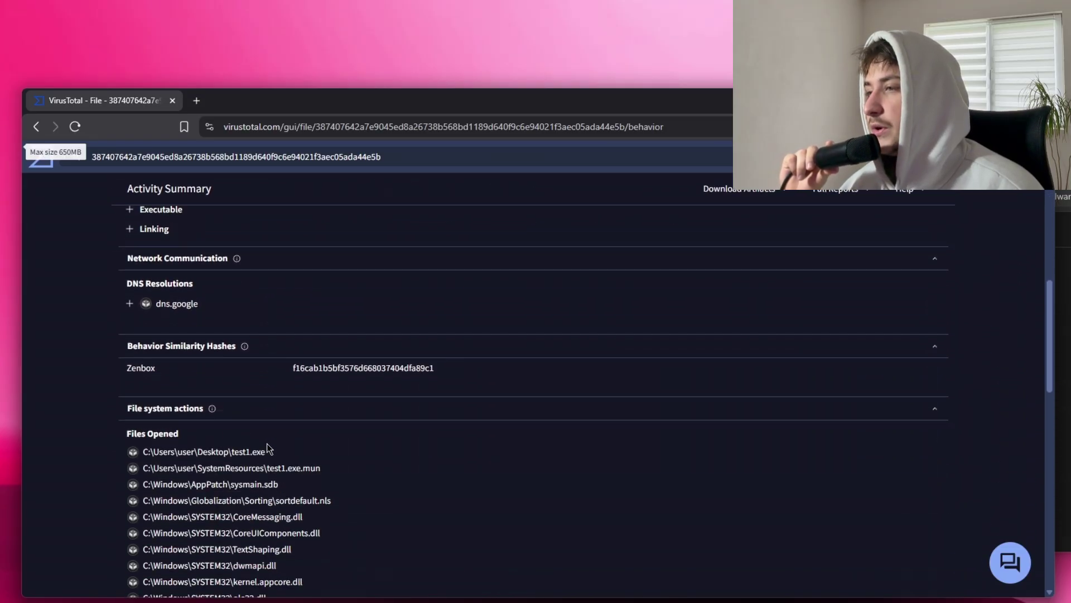
mouse_move(237, 260)
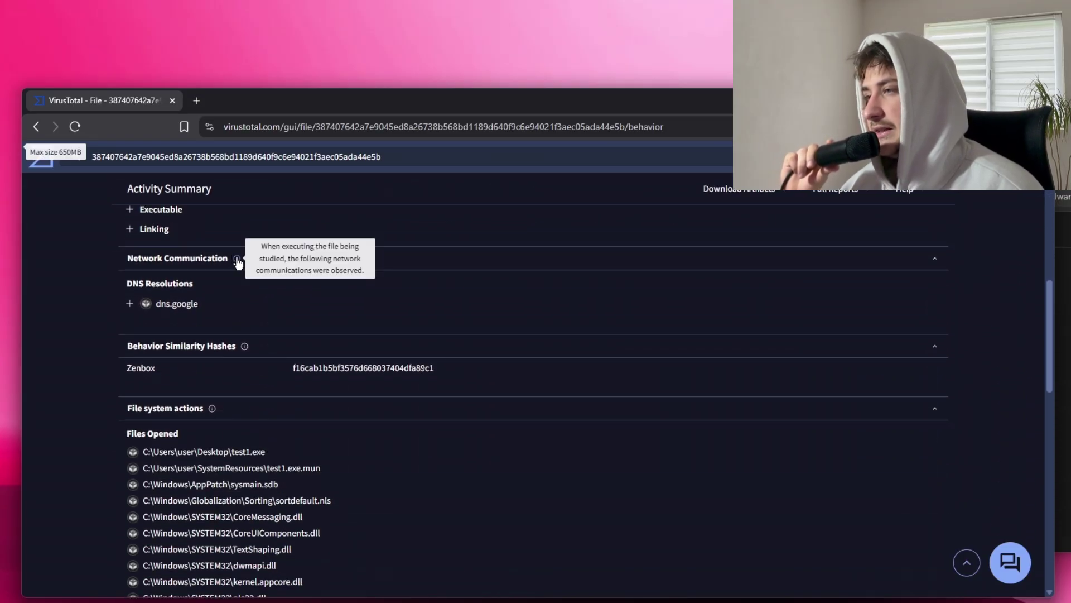
left_click(131, 305)
double_click(131, 307)
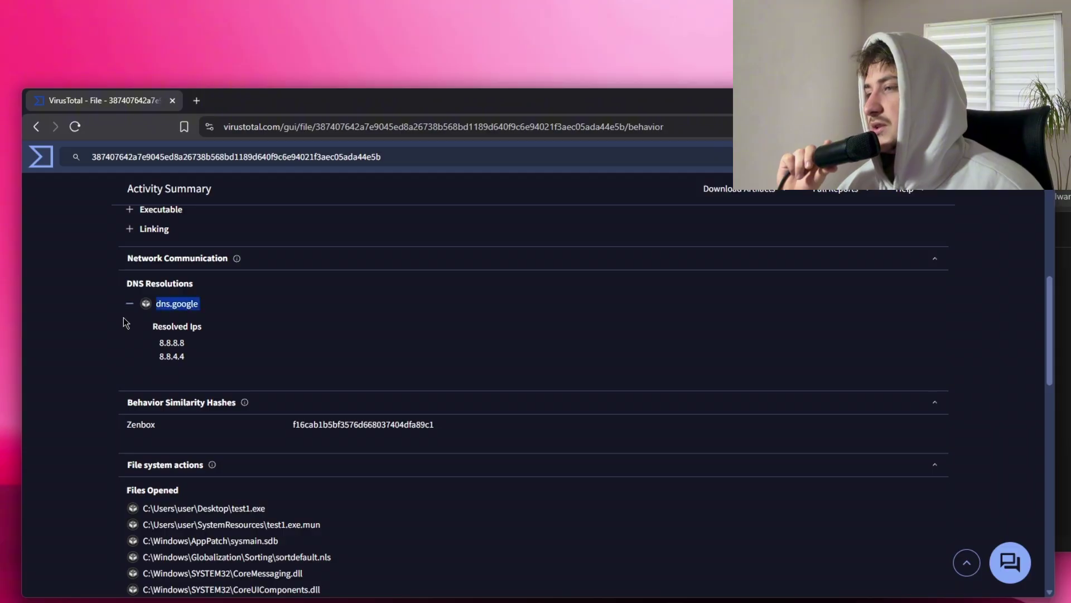
left_click(133, 308)
Review the files opened and written by the sample in the Zenbox file system actions.
scroll(240, 417, "down", 1)
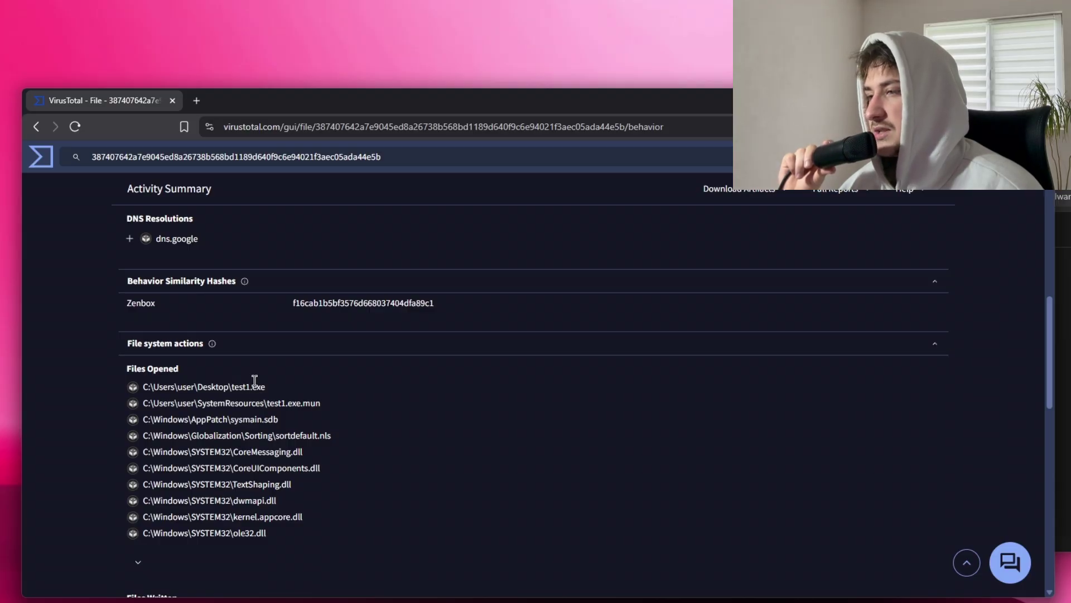
scroll(212, 389, "down", 4)
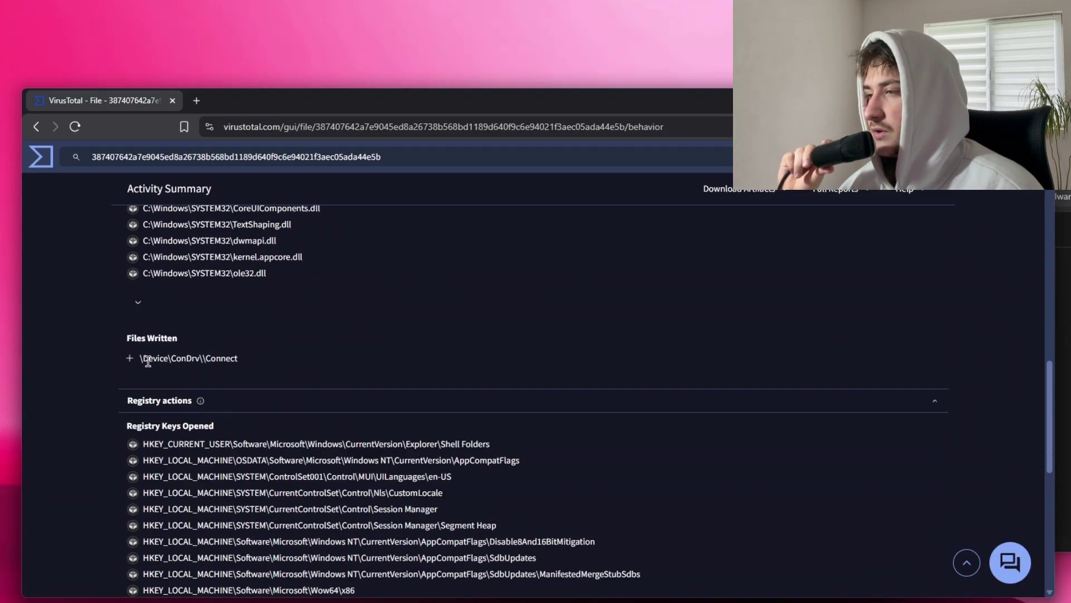
left_click_drag(238, 362, 151, 369)
scroll(360, 480, "up", 11)
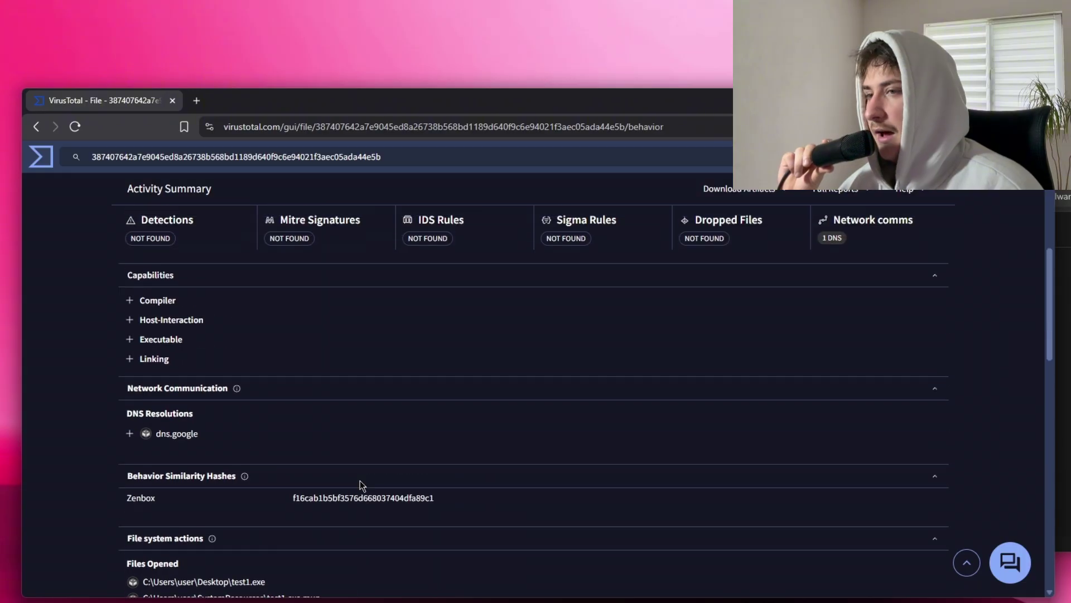
Examine the sample's process tree in the behavior report, and recheck the activity summary and its signature and rule categories.
scroll(407, 491, "down", 15)
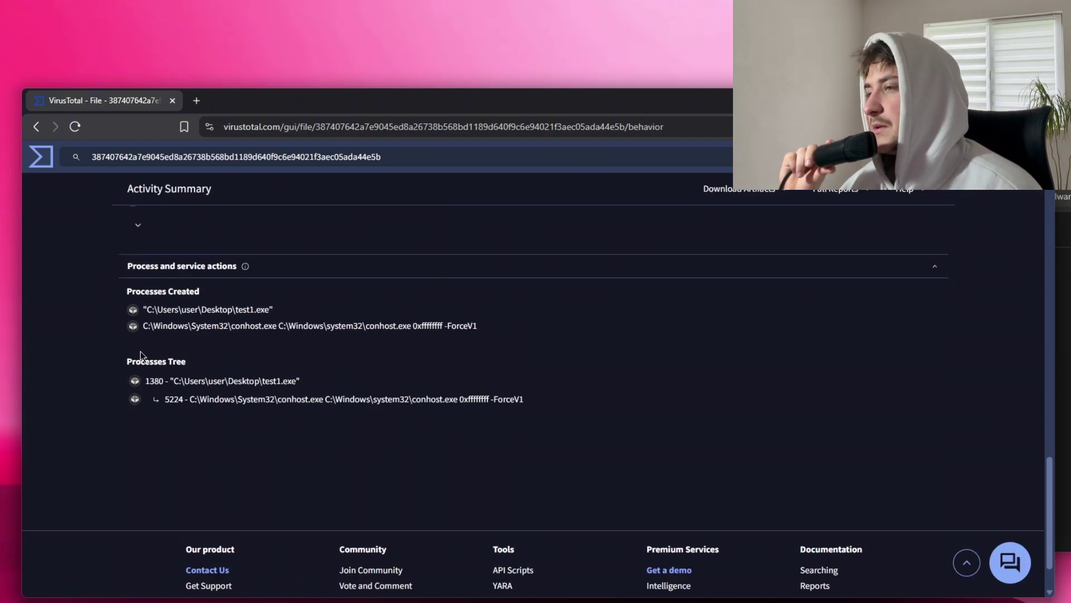
left_click_drag(126, 362, 178, 365)
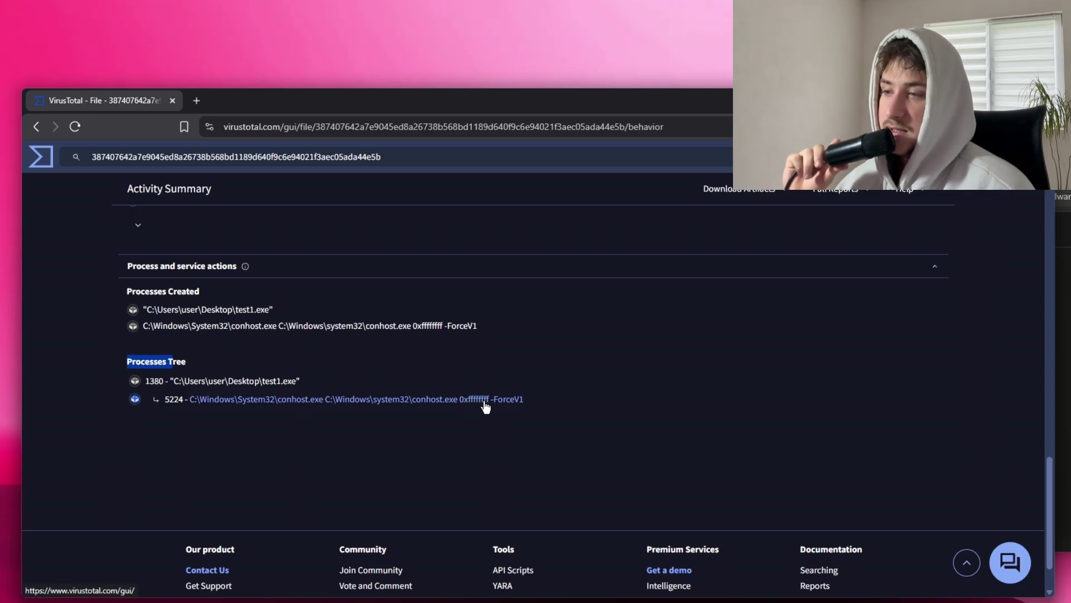
scroll(471, 429, "up", 10)
scroll(472, 453, "up", 5)
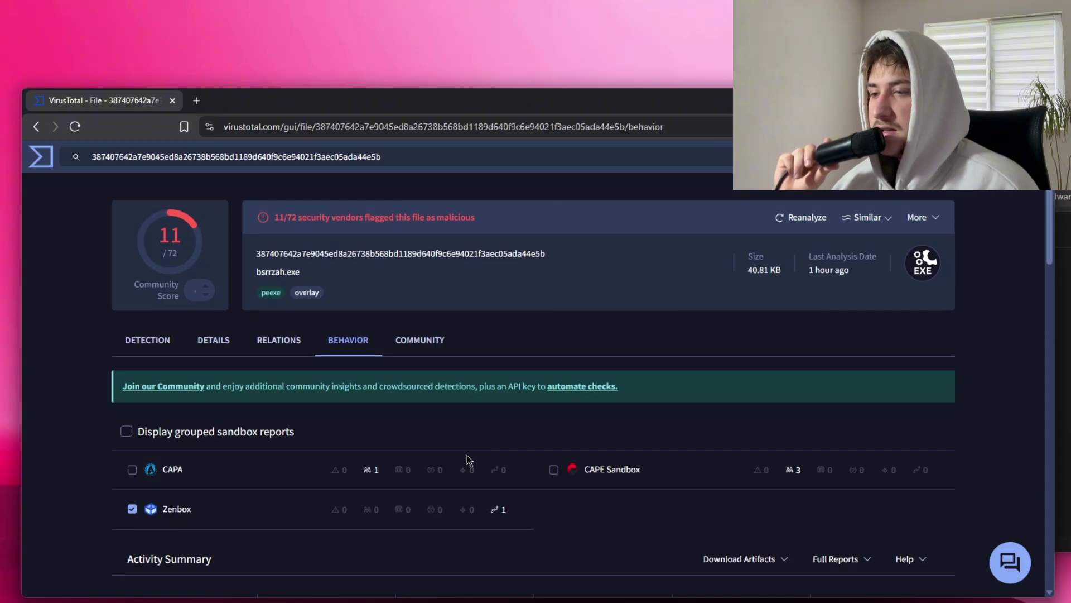
scroll(459, 467, "down", 4)
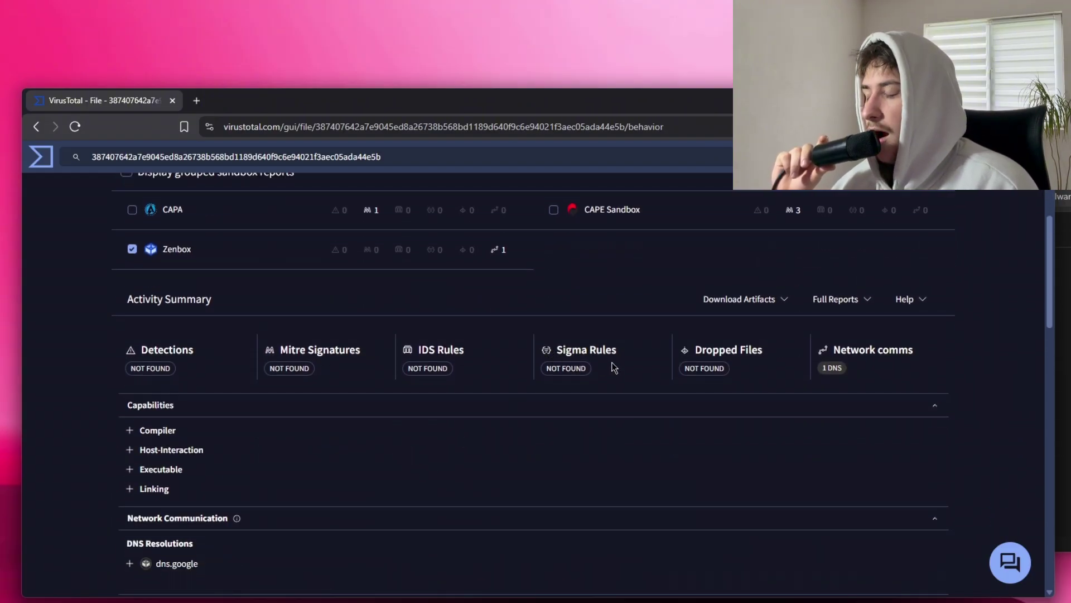
scroll(581, 373, "up", 4)
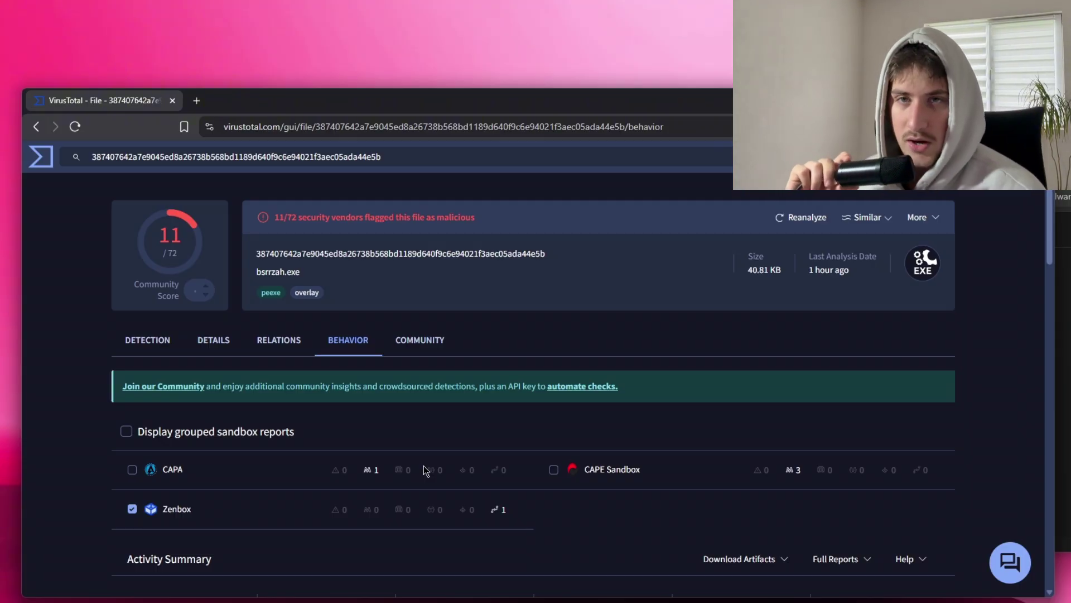
Switch to the pestudio folder in Downloads, launch pestudio.exe, and clear the folder window out of the way.
key("alt+Tab")
left_click_drag(692, 368, 639, 380)
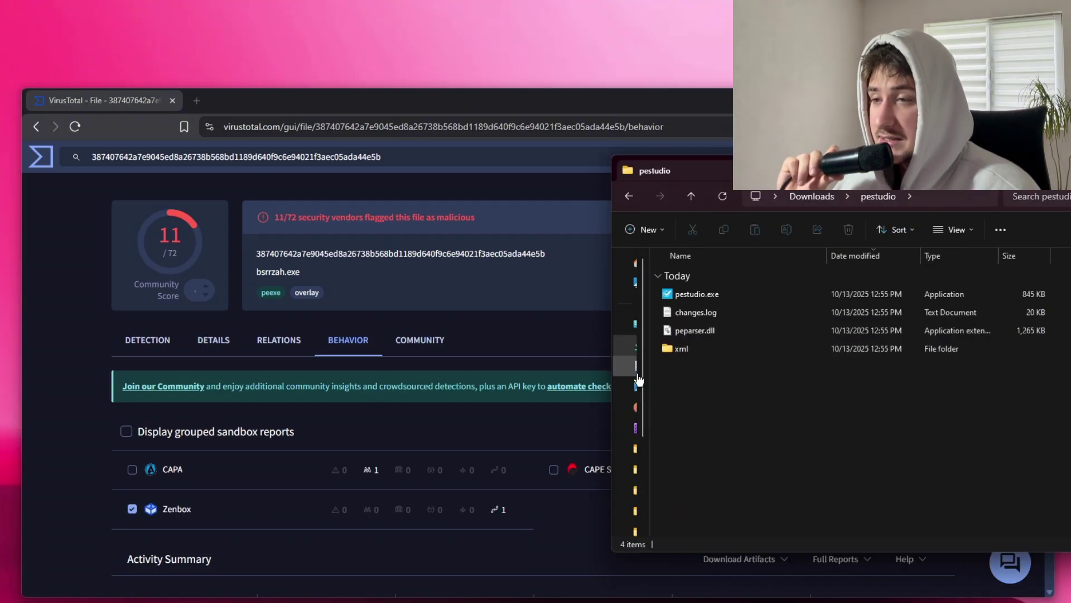
left_click(686, 294)
double_click(690, 294)
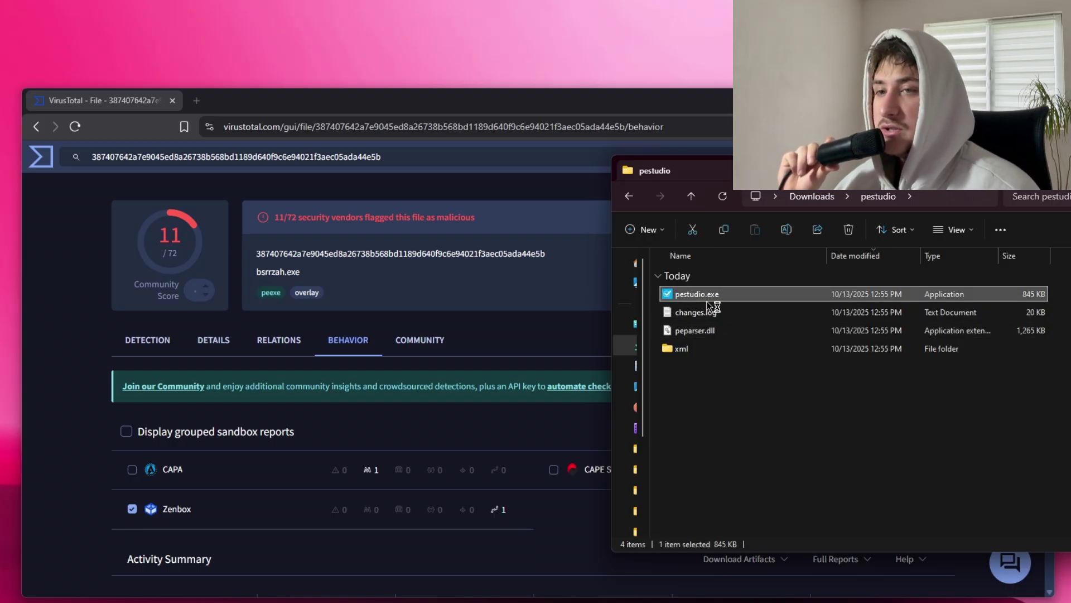
left_click_drag(997, 180, 931, 191)
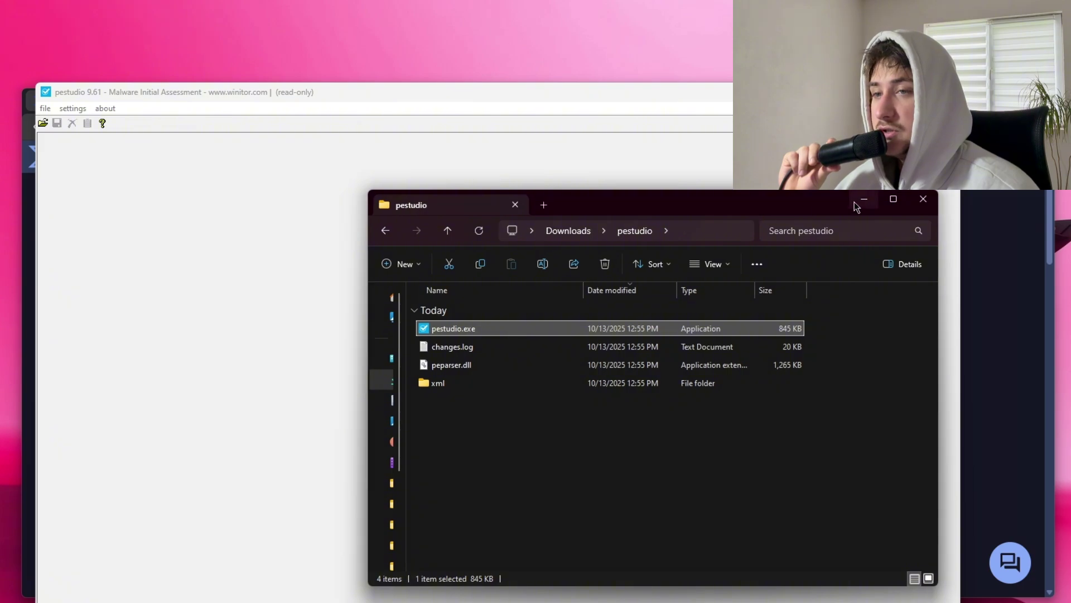
key("alt+F4")
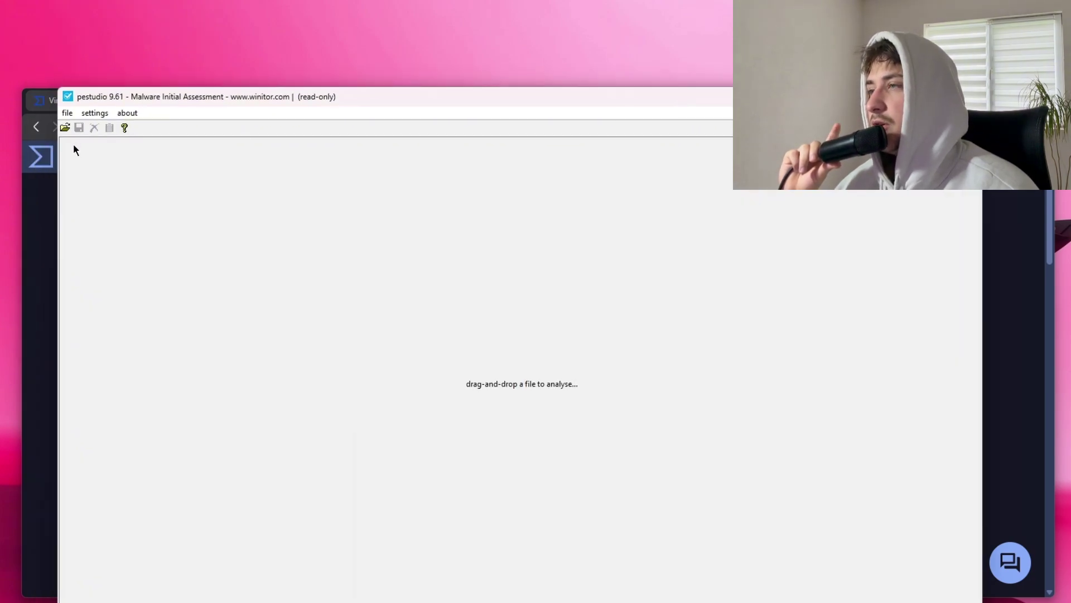
Load test1.exe from the Malware Analysis folder into pestudio for analysis.
left_click(66, 114)
left_click(82, 130)
double_click(228, 223)
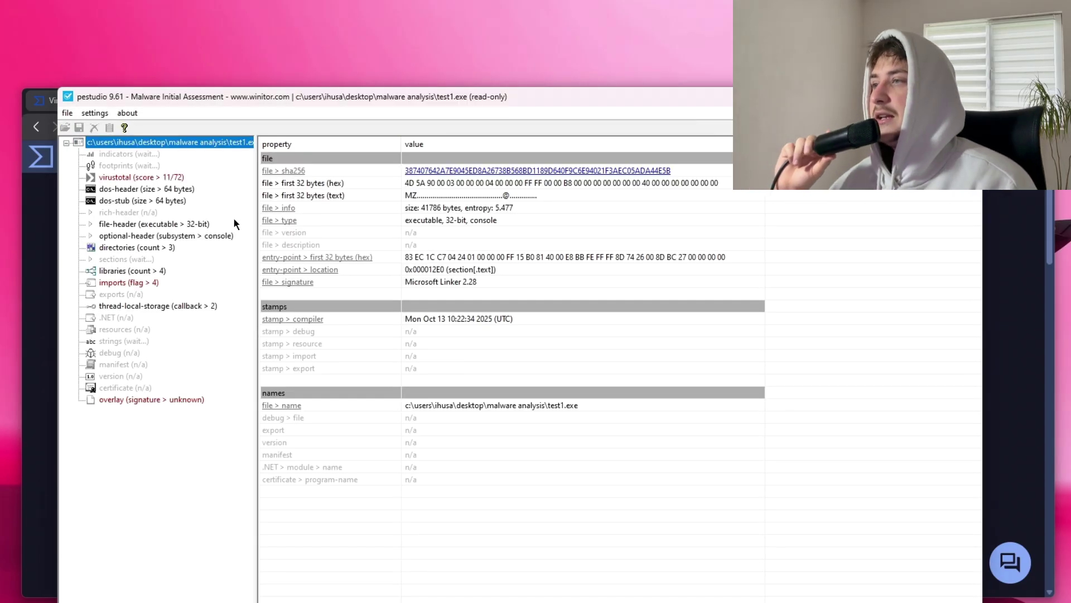
Inspect the VirusTotal results in pestudio, checking the individual vendors that flag the file.
left_click(150, 178)
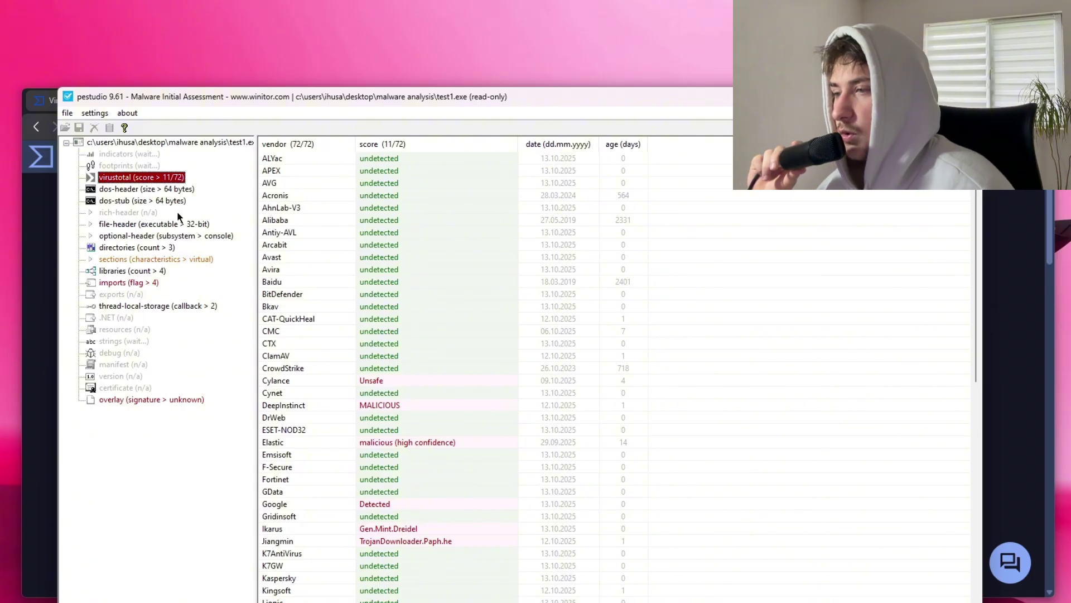
left_click(305, 382)
left_click(314, 418)
left_click(329, 454)
left_click(320, 442)
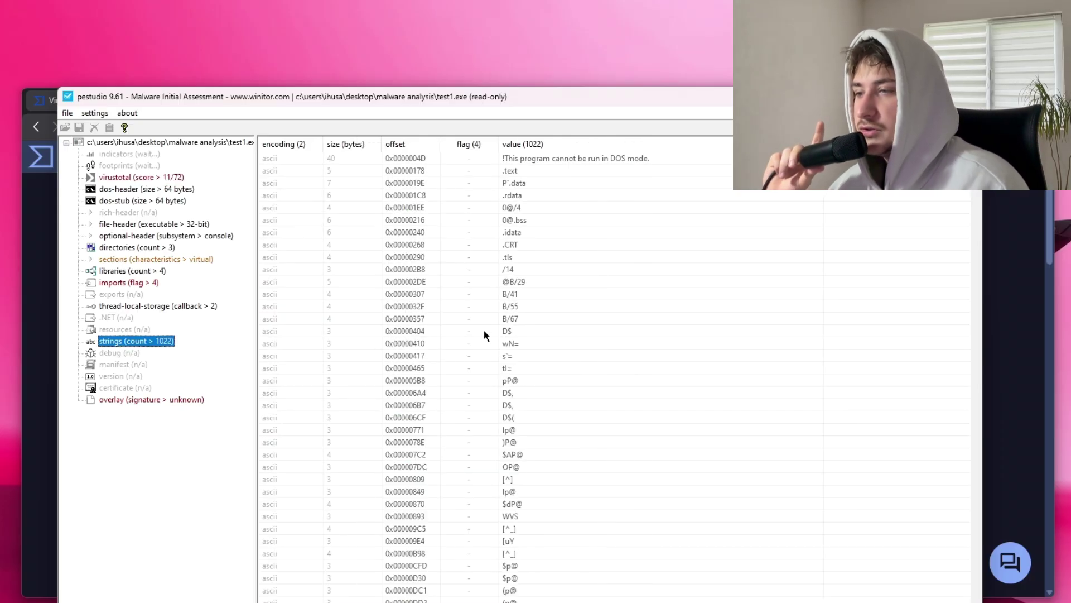
Open the extracted strings of test1.exe and inspect the flagged FindFirstFile, FindNextFile, VirtualProtect and VirtualQuery entries.
scroll(595, 369, "down", 15)
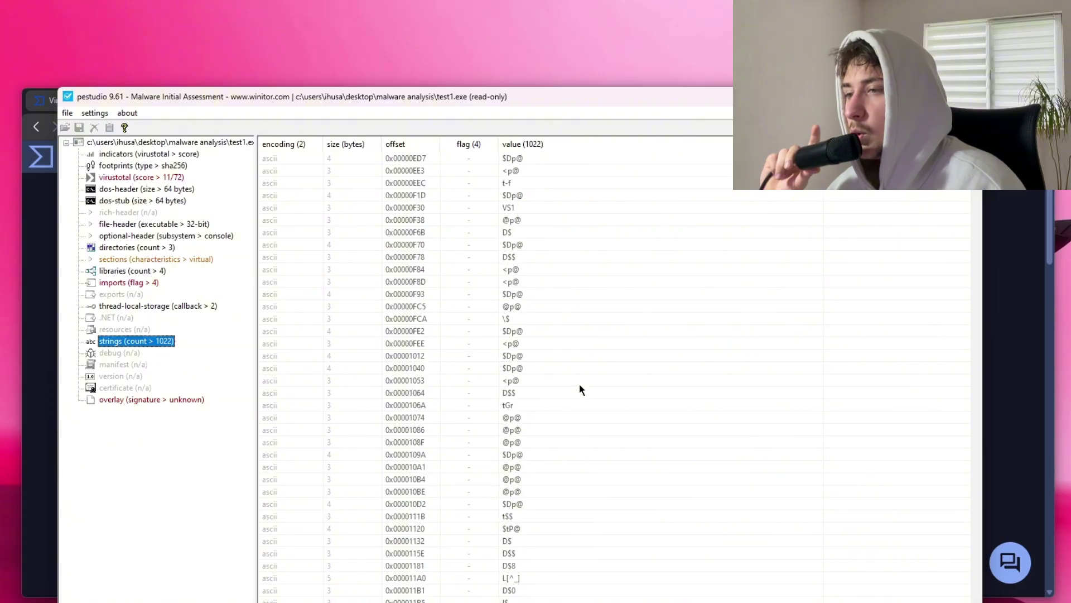
scroll(568, 389, "down", 20)
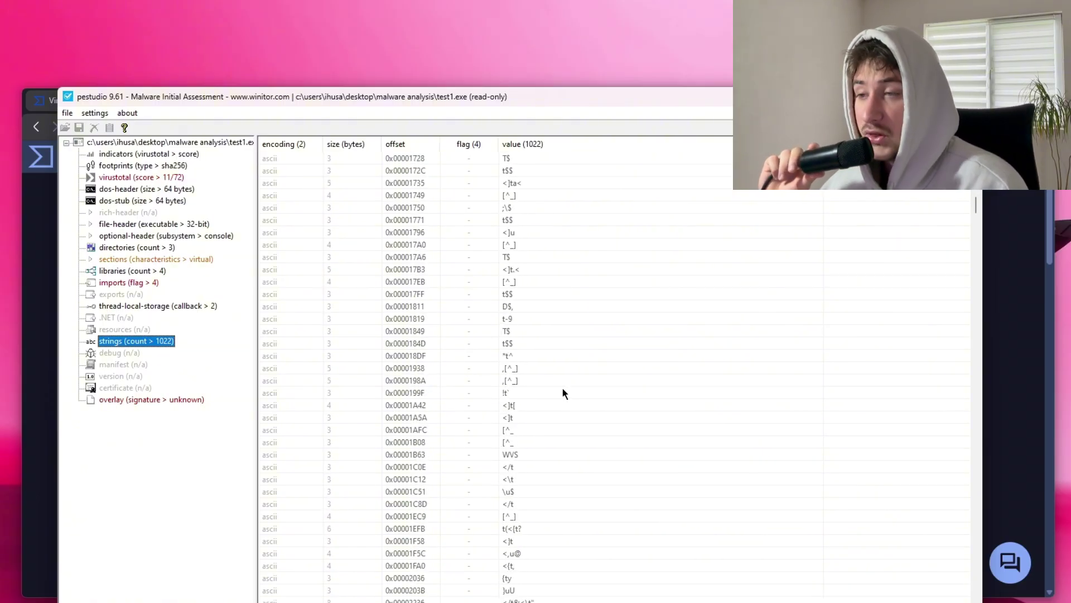
scroll(564, 394, "down", 20)
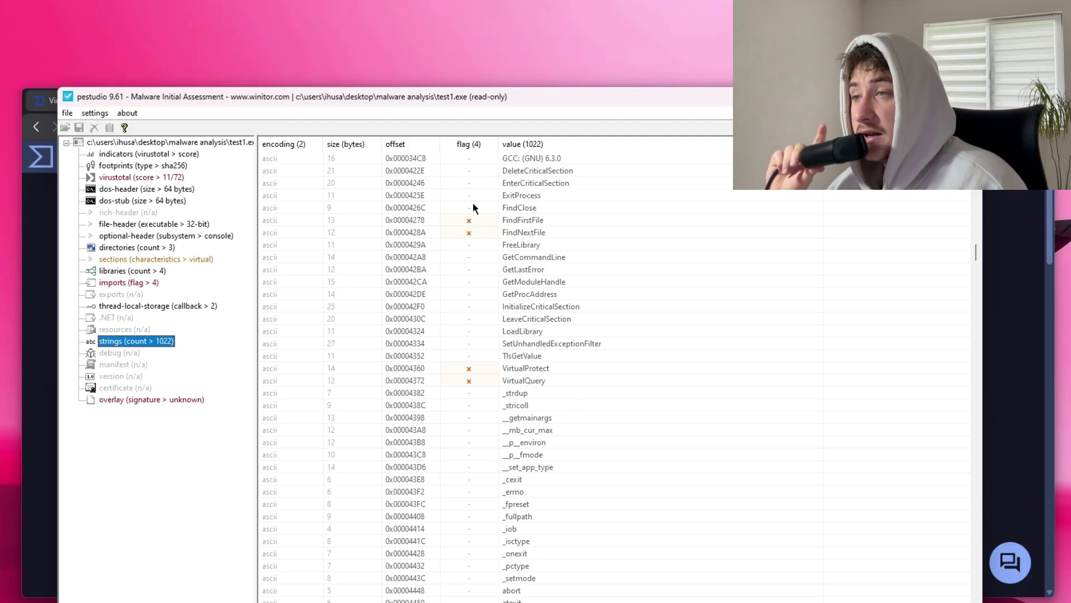
left_click(473, 220)
left_click(472, 232)
left_click(485, 368)
left_click(502, 381)
Examine the remaining extracted strings of test1.exe through to the end of the list for suspicious entries.
scroll(558, 402, "down", 20)
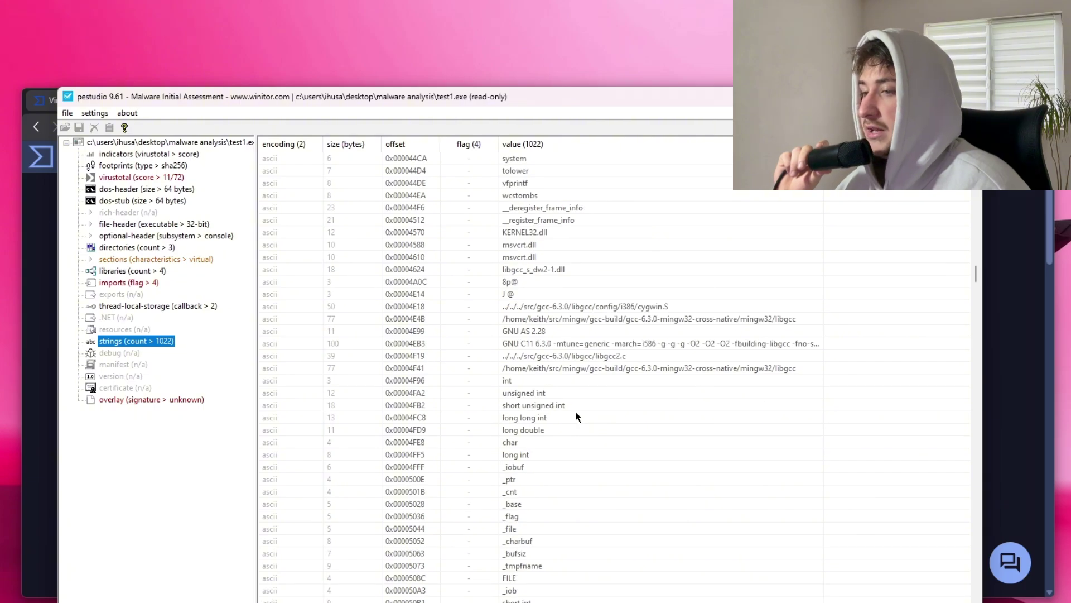
scroll(564, 399, "down", 15)
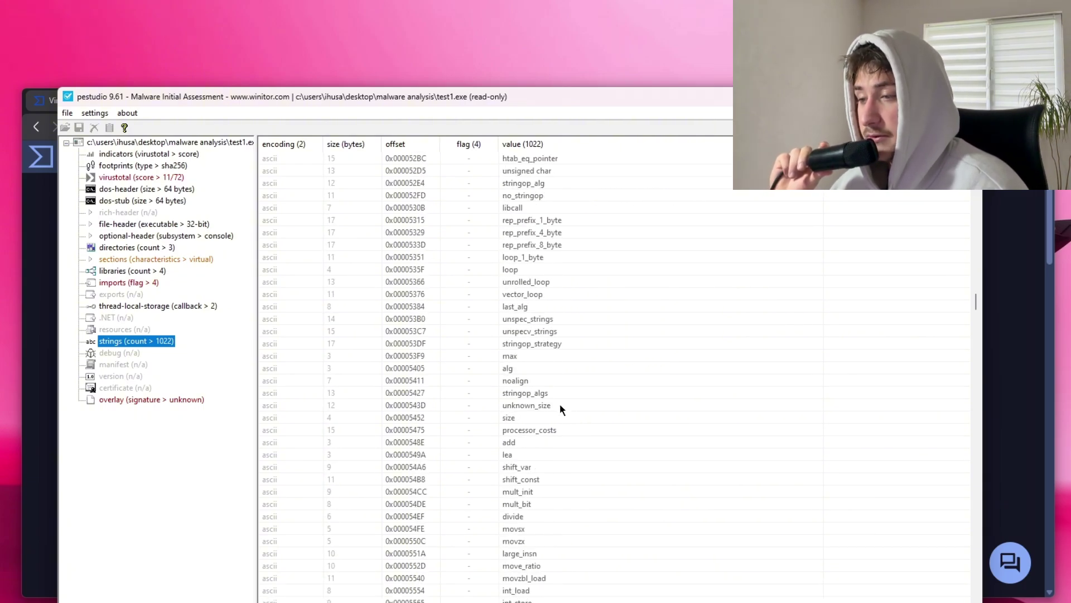
scroll(560, 409, "down", 12)
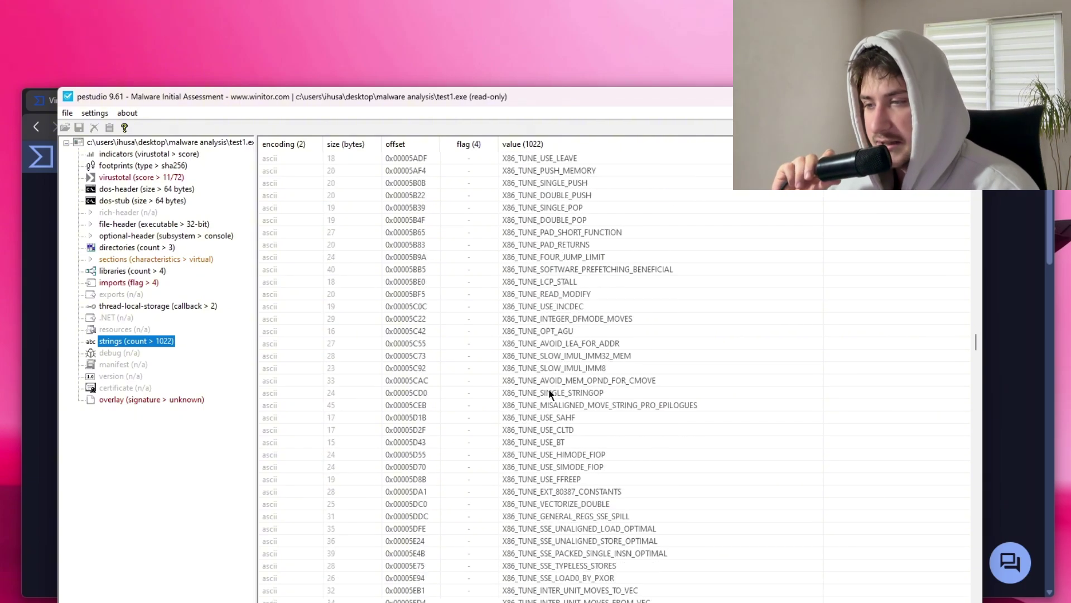
scroll(584, 415, "down", 12)
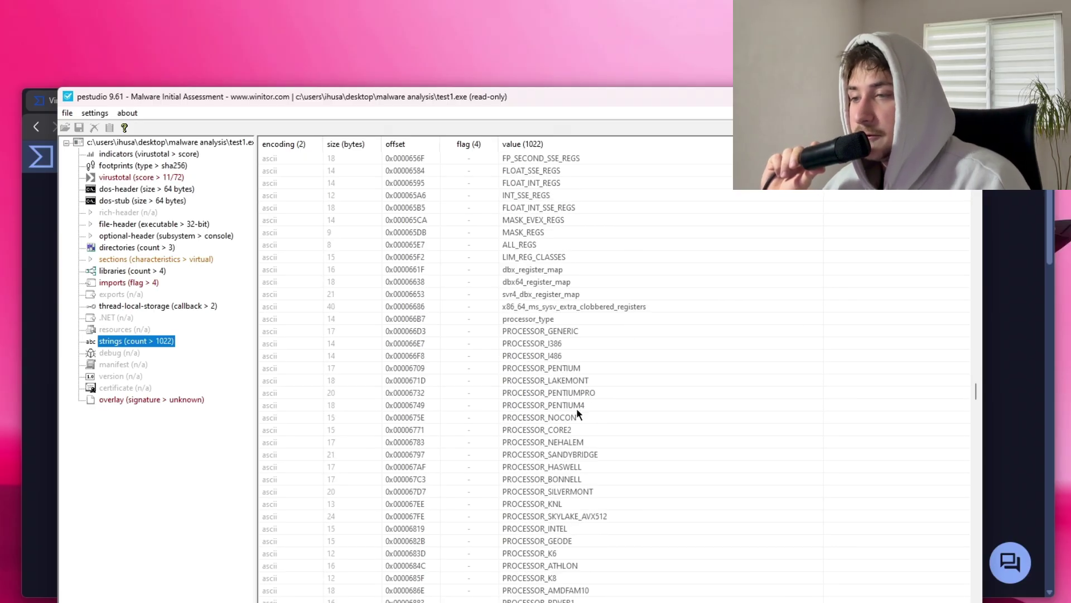
scroll(596, 423, "down", 12)
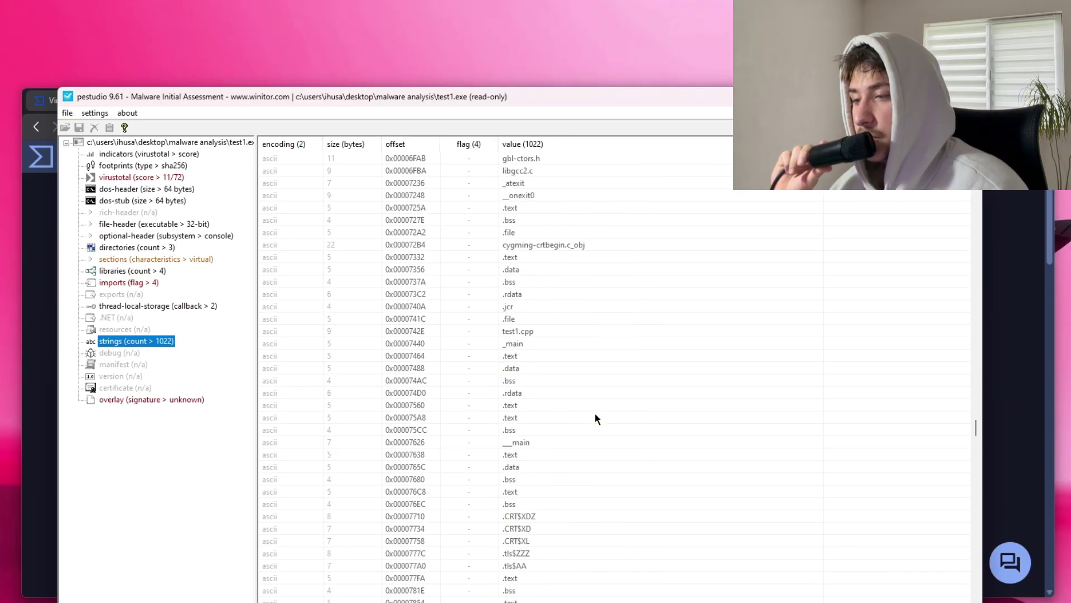
scroll(594, 419, "down", 12)
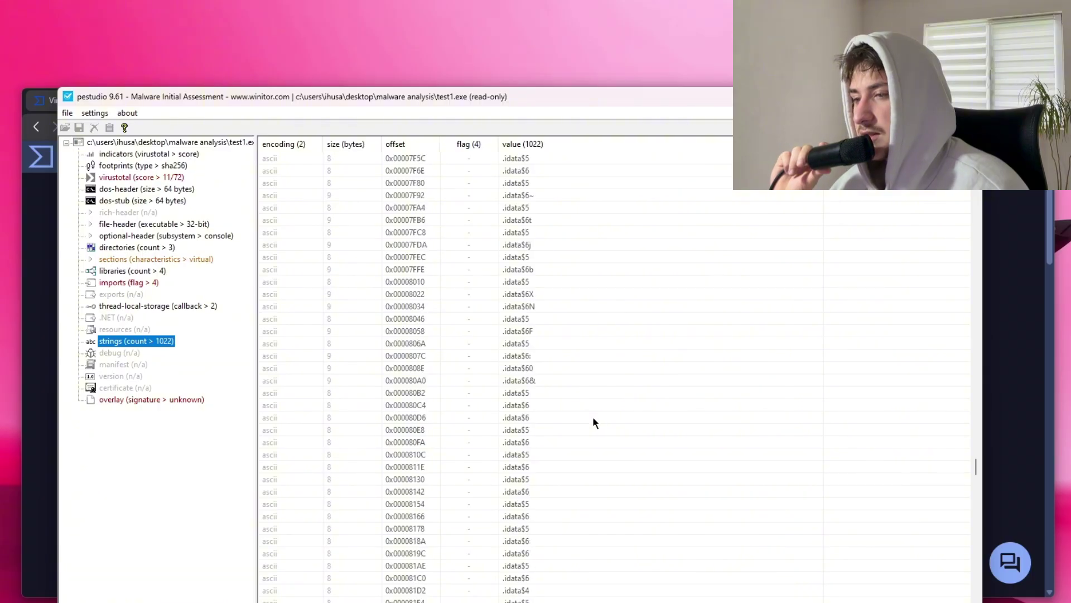
scroll(593, 418, "down", 12)
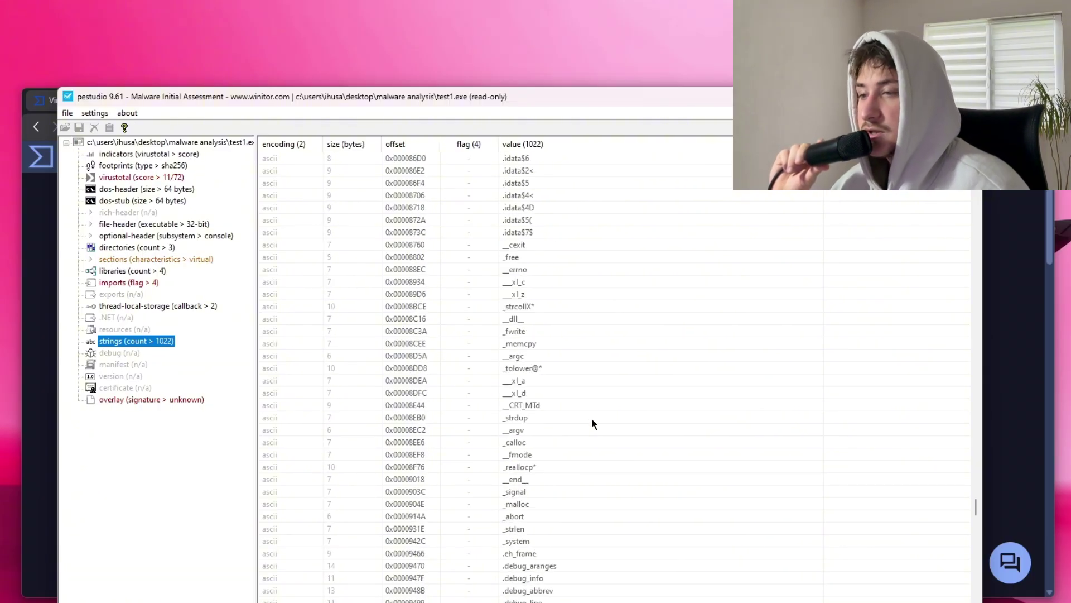
scroll(592, 423, "down", 12)
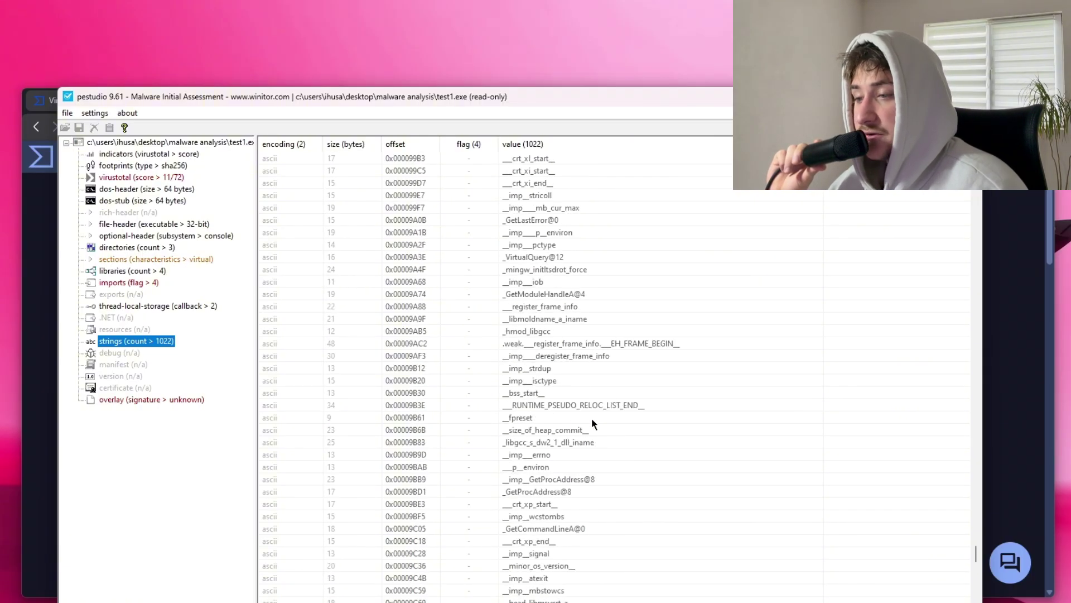
scroll(593, 423, "down", 8)
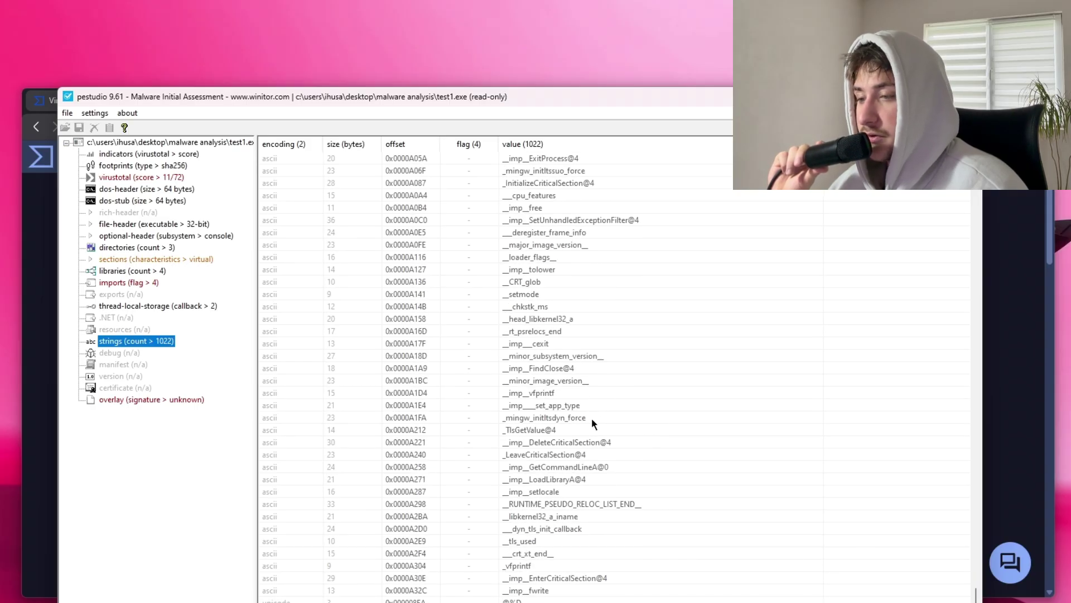
Review the strings again from the end of the list back to the earlier offsets, checking symbol names, source paths and compiler entries.
scroll(591, 417, "up", 10)
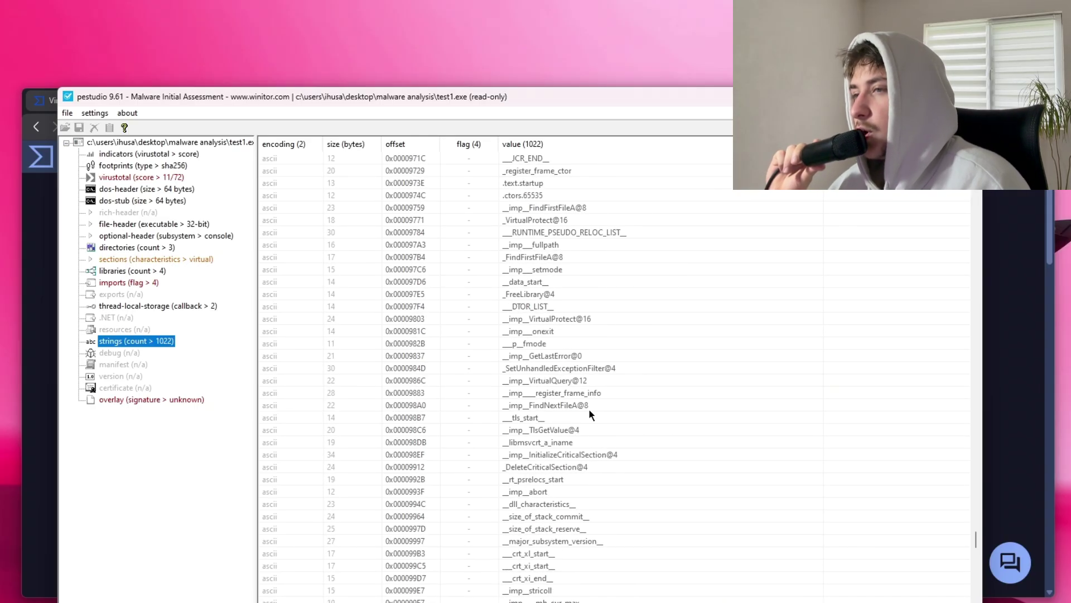
scroll(590, 414, "up", 15)
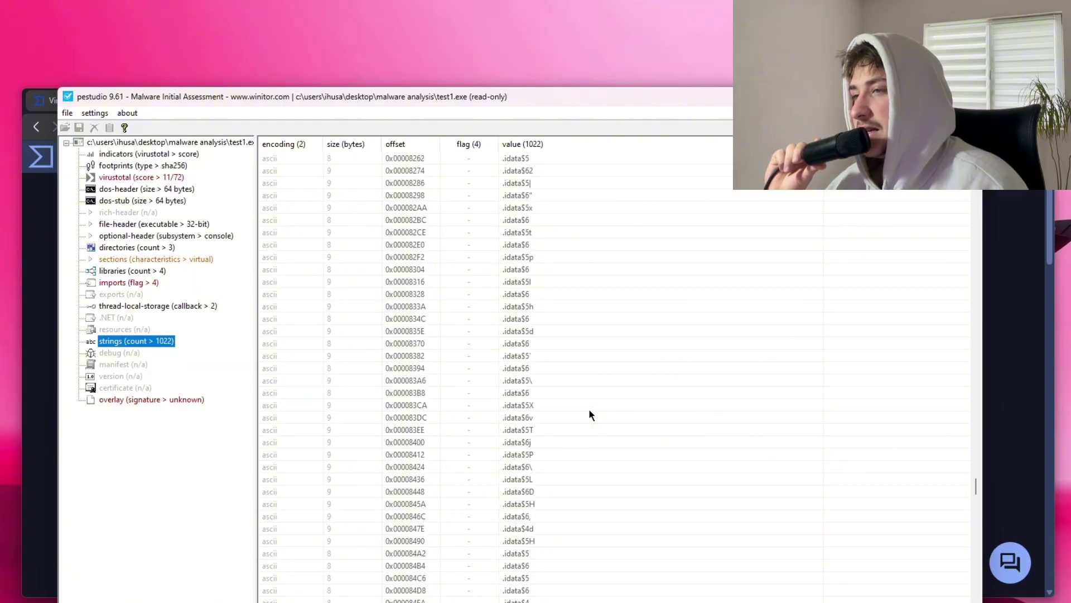
scroll(591, 414, "up", 10)
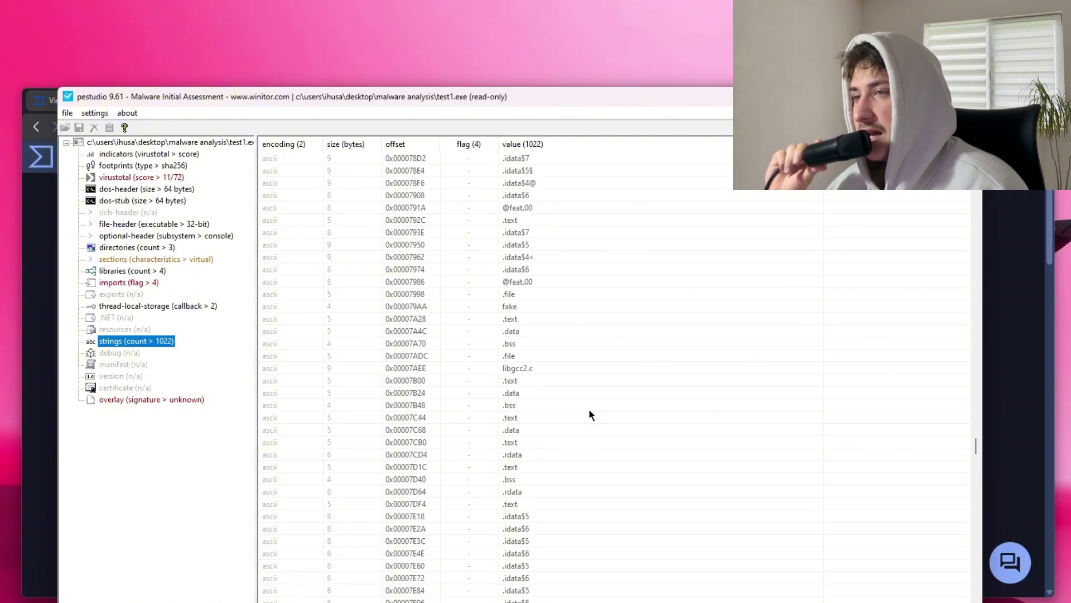
scroll(589, 411, "up", 5)
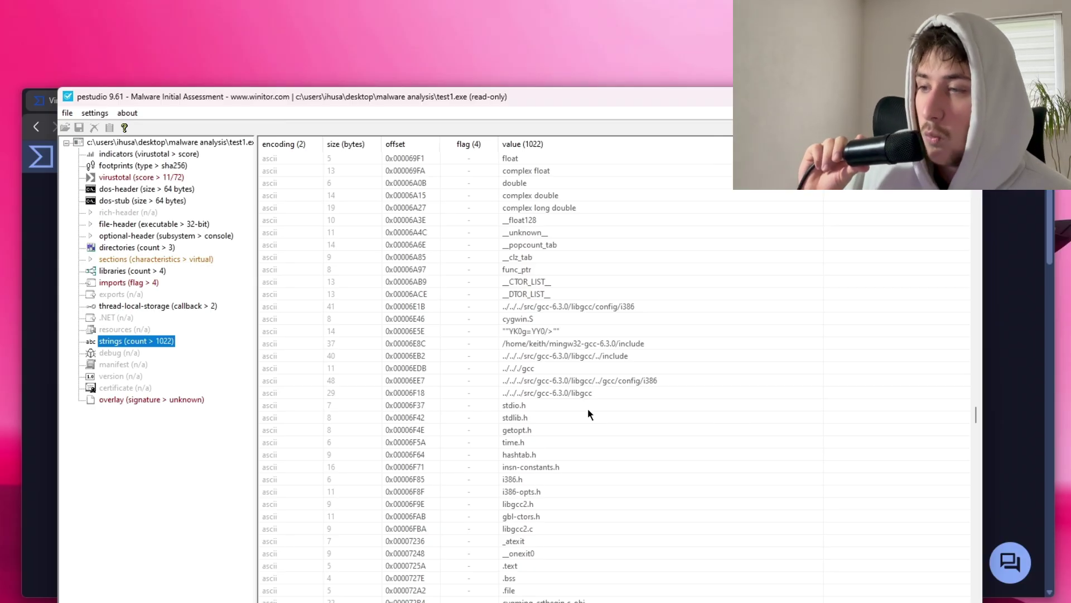
scroll(589, 410, "up", 20)
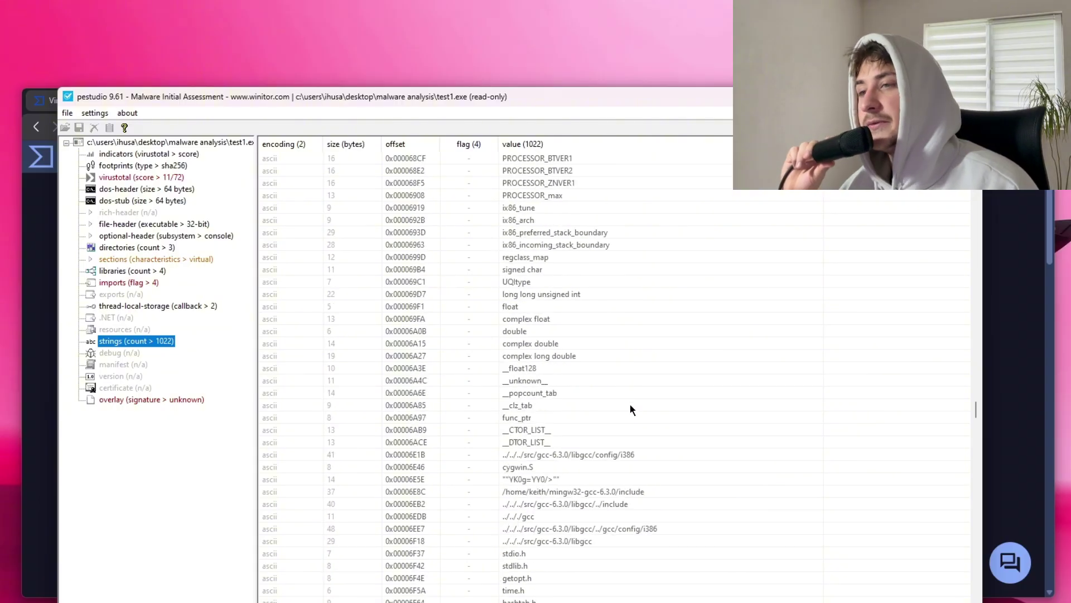
scroll(601, 410, "up", 15)
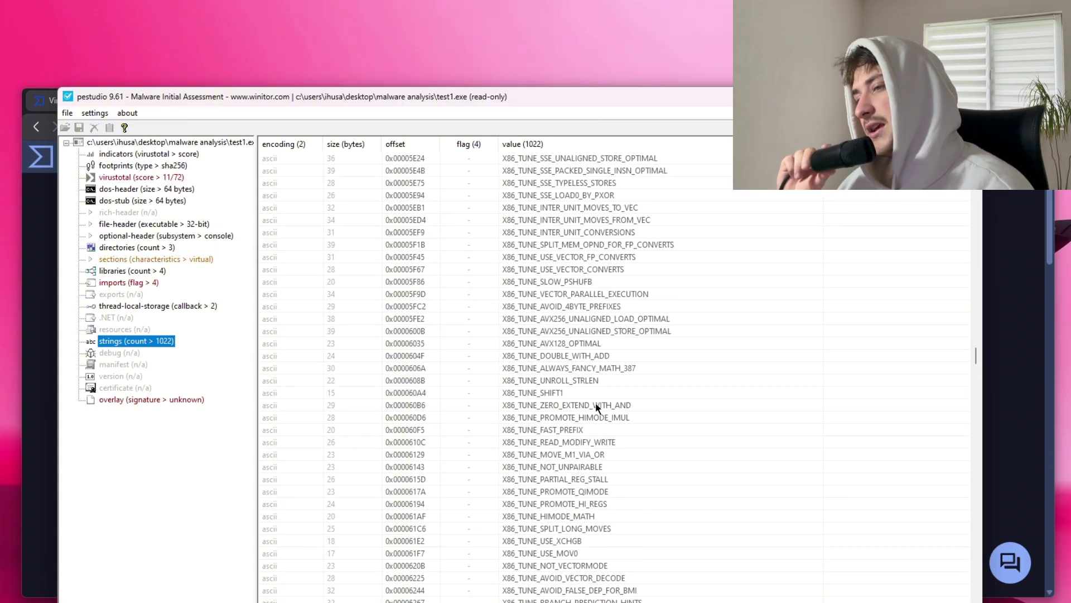
scroll(654, 382, "up", 3)
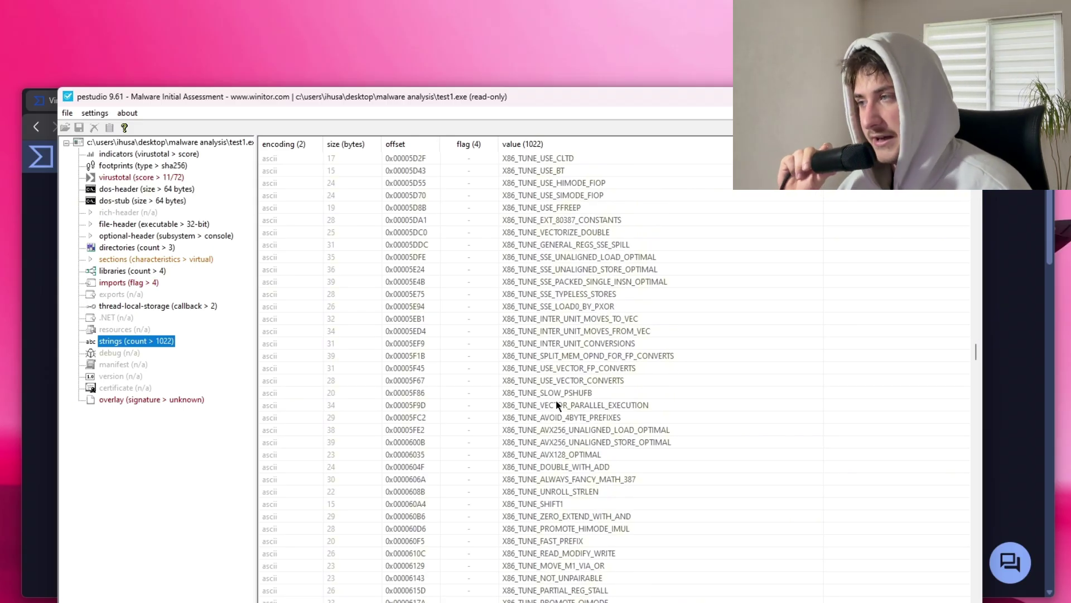
scroll(551, 380, "up", 20)
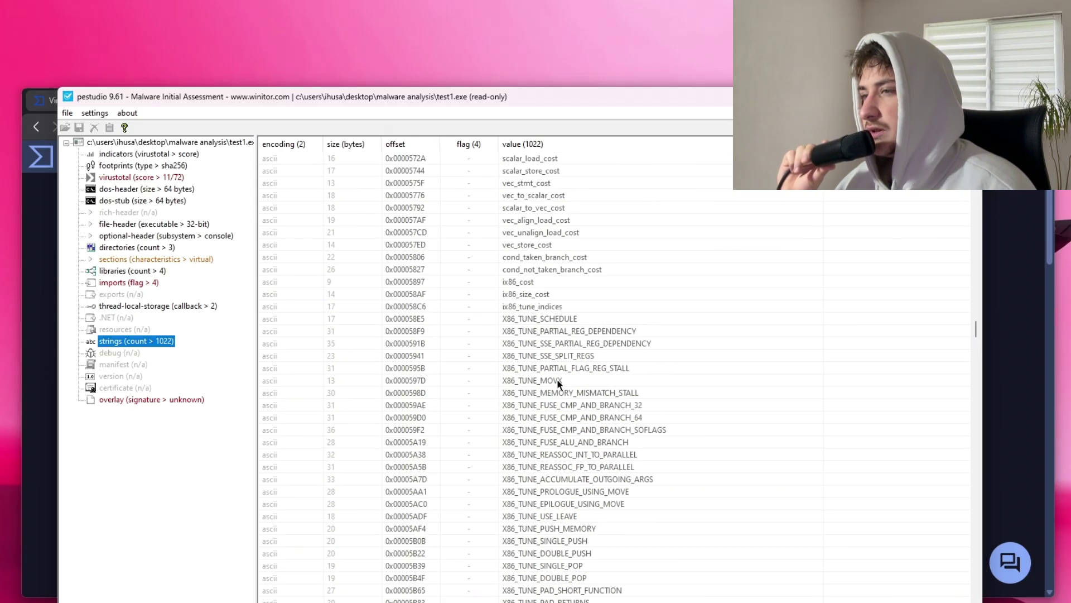
scroll(552, 380, "up", 20)
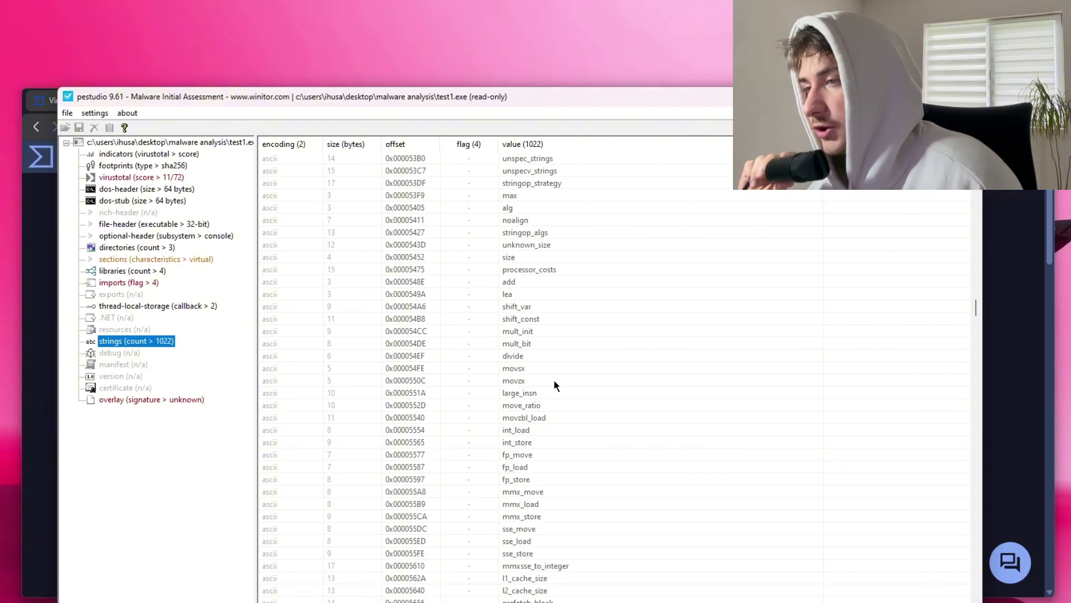
scroll(544, 380, "up", 4)
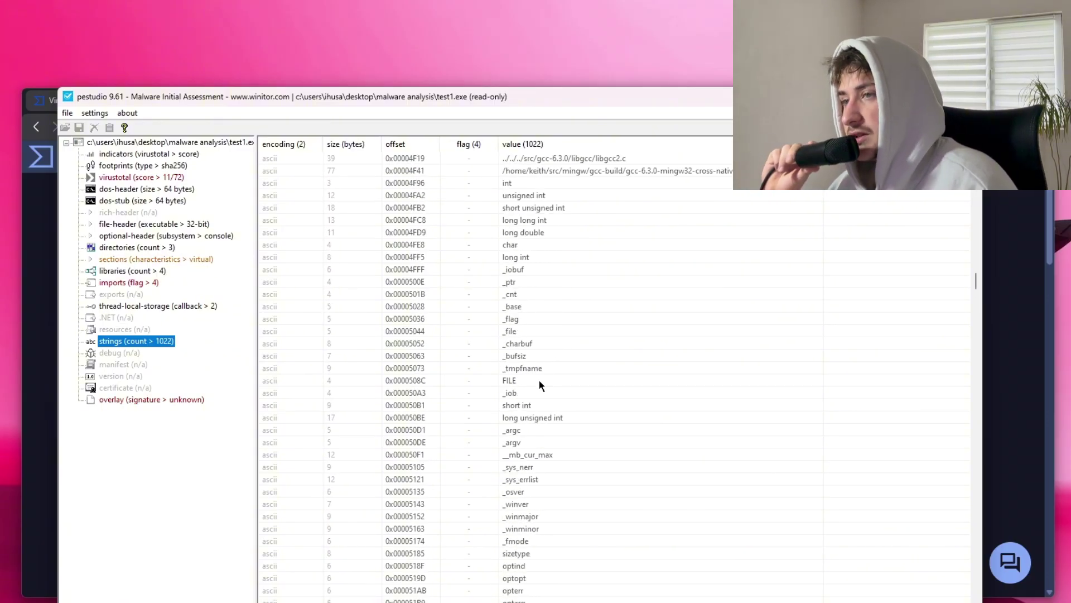
scroll(539, 380, "up", 5)
Sort the extracted strings by value and single out the "shutdown -a" command string.
left_click(523, 144)
scroll(561, 248, "down", 2)
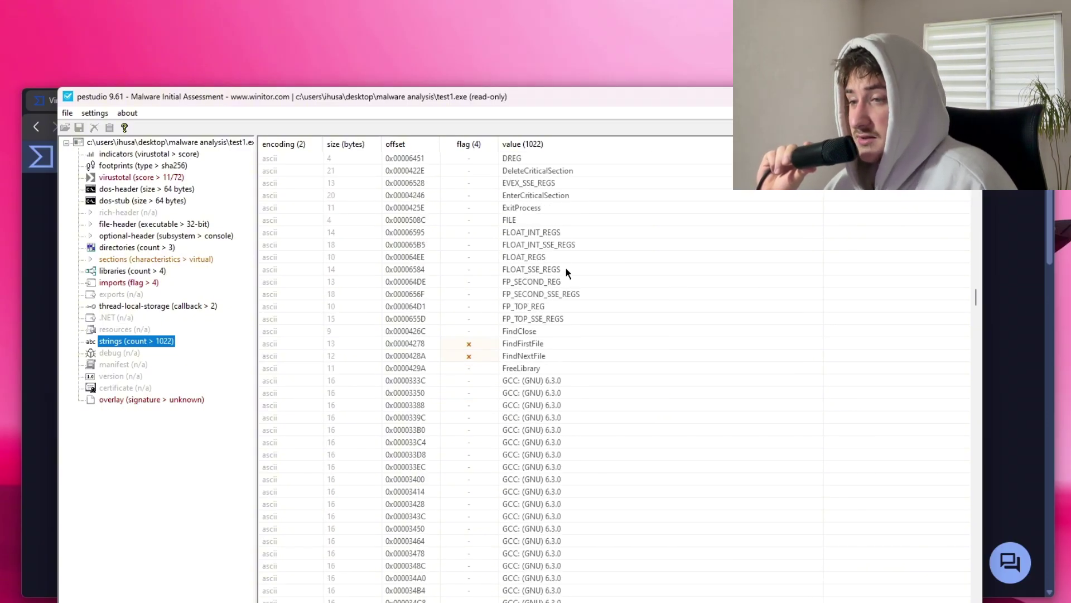
scroll(564, 272, "down", 5)
scroll(564, 270, "down", 20)
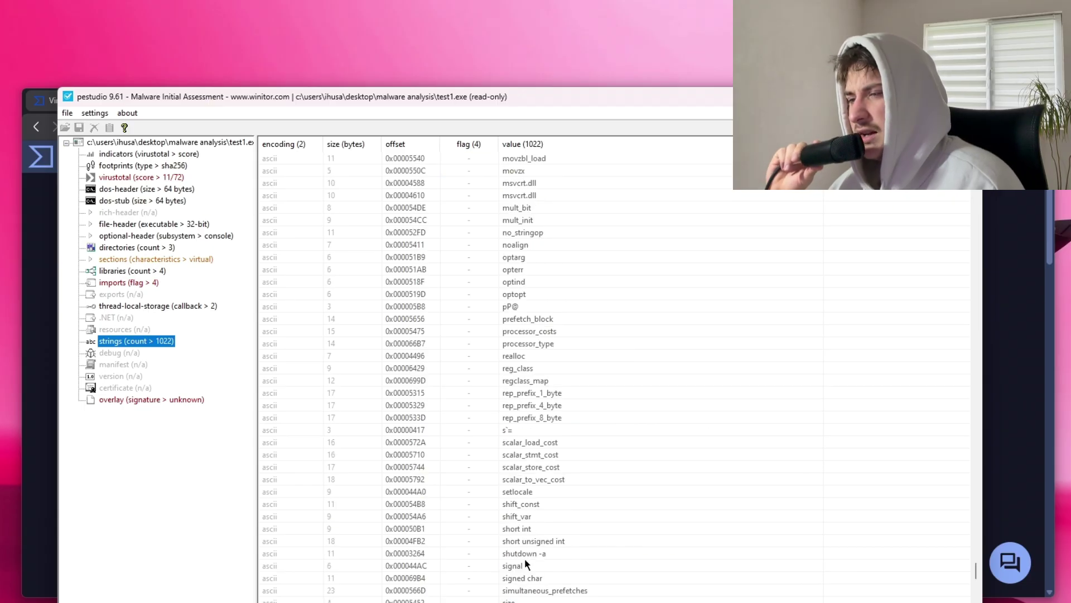
left_click(290, 556)
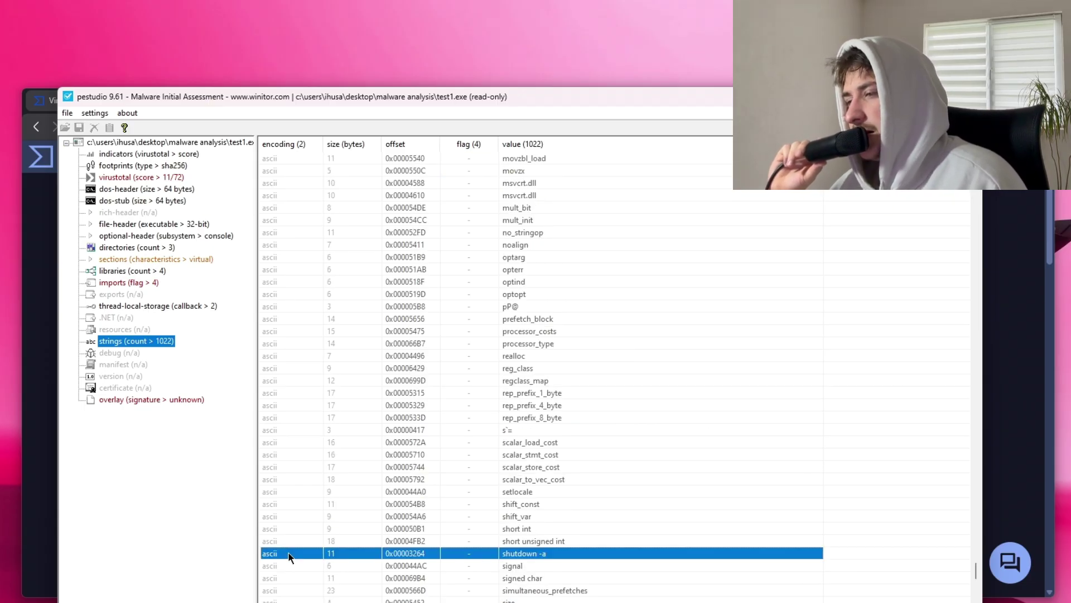
left_click(549, 566)
left_click(547, 554)
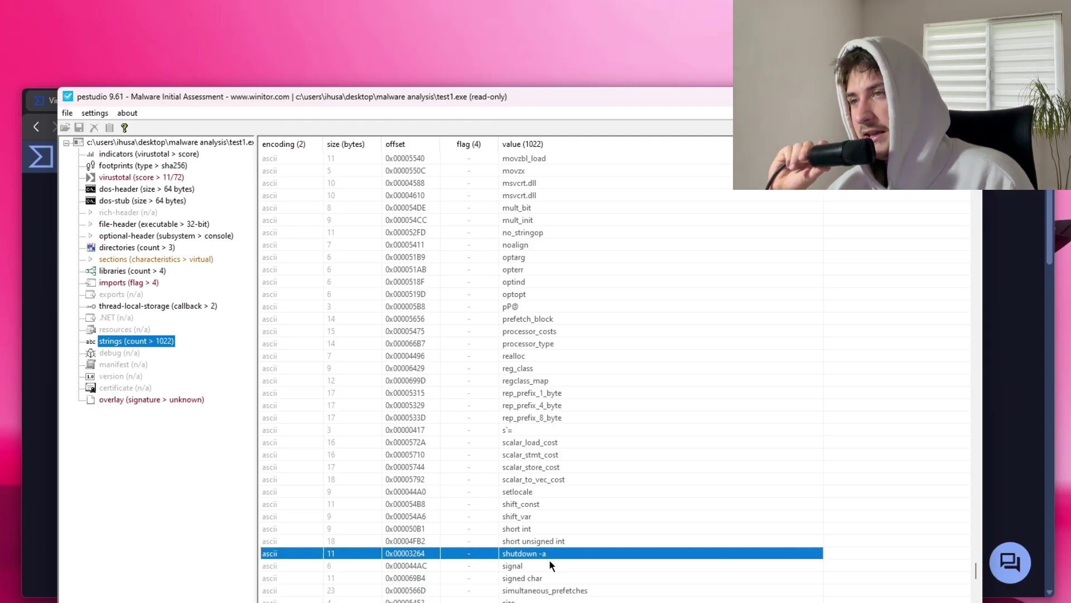
left_click(553, 566)
left_click(564, 554)
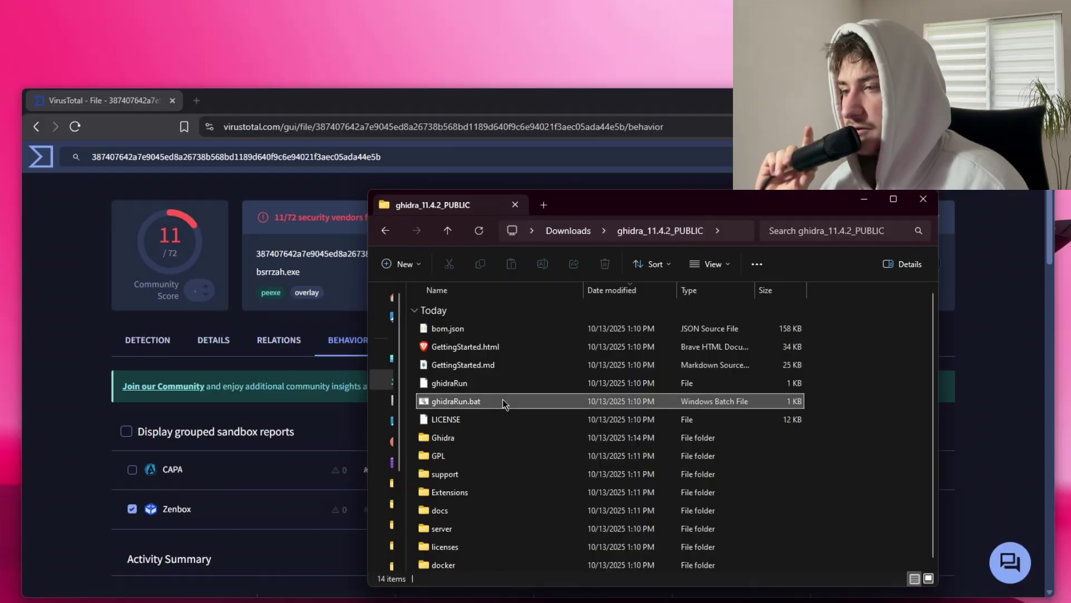
Launch Ghidra from ghidraRun.bat, allowing the unverified file to run, then clear the folder window away and dismiss the startup tip.
double_click(503, 399)
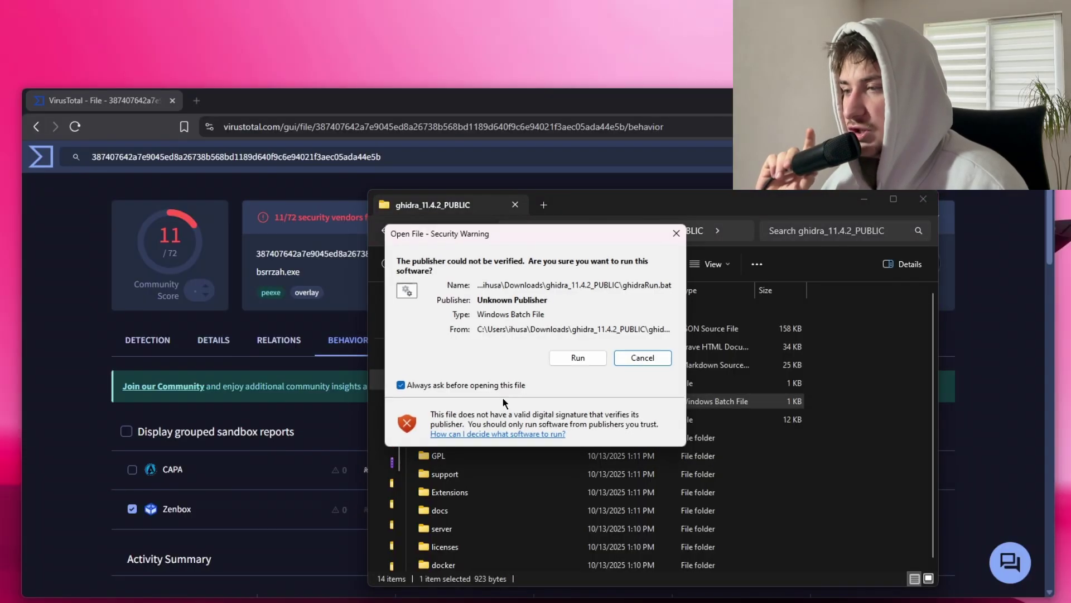
left_click(555, 362)
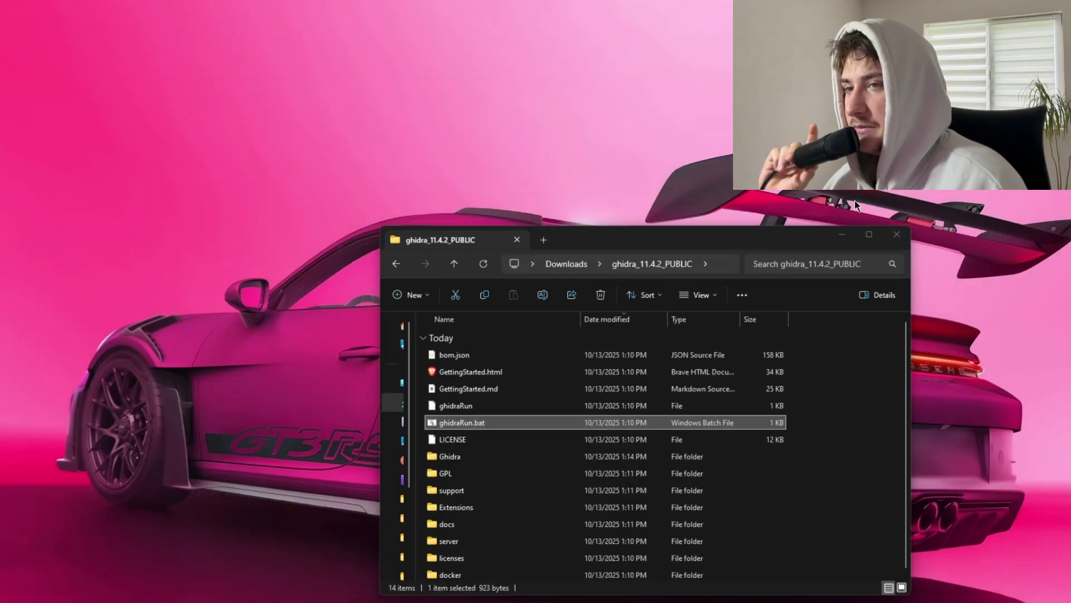
left_click(864, 199)
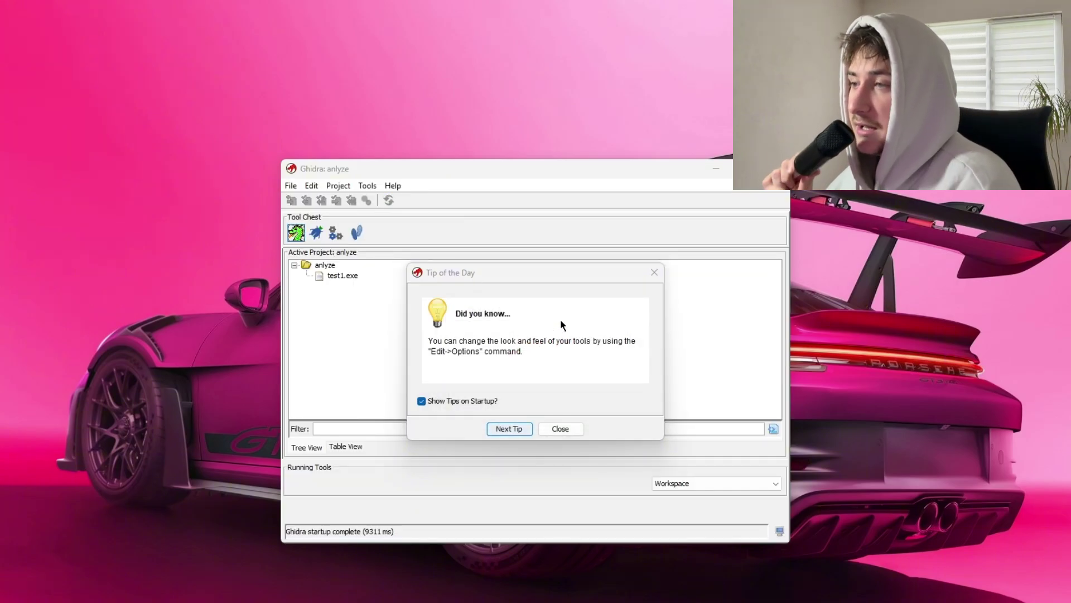
left_click(654, 272)
Create a non-shared Ghidra project named 87yug8i in the default user directory.
left_click(290, 185)
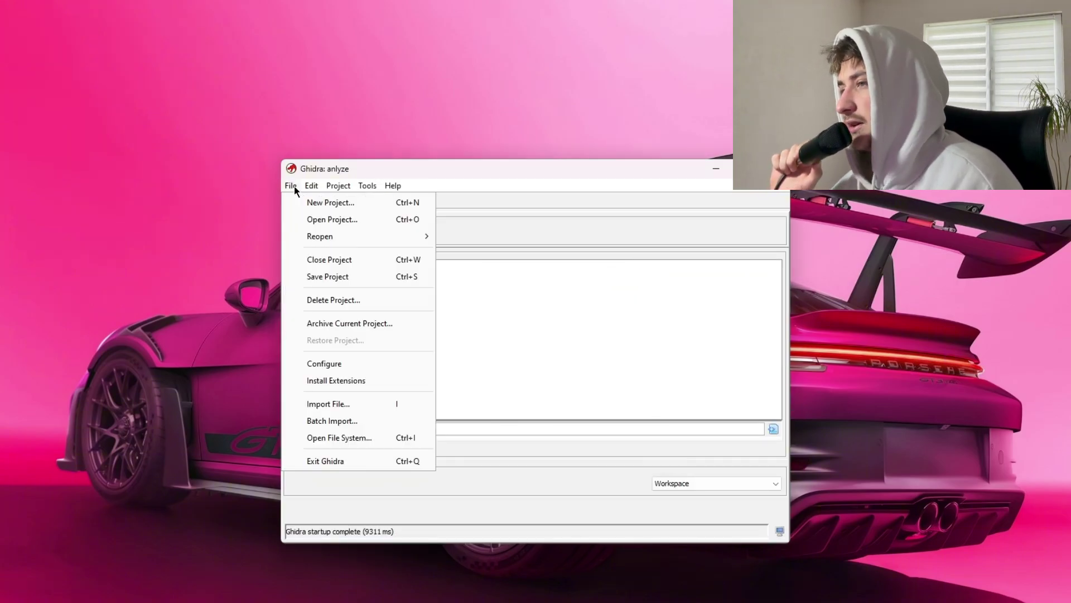
left_click(329, 202)
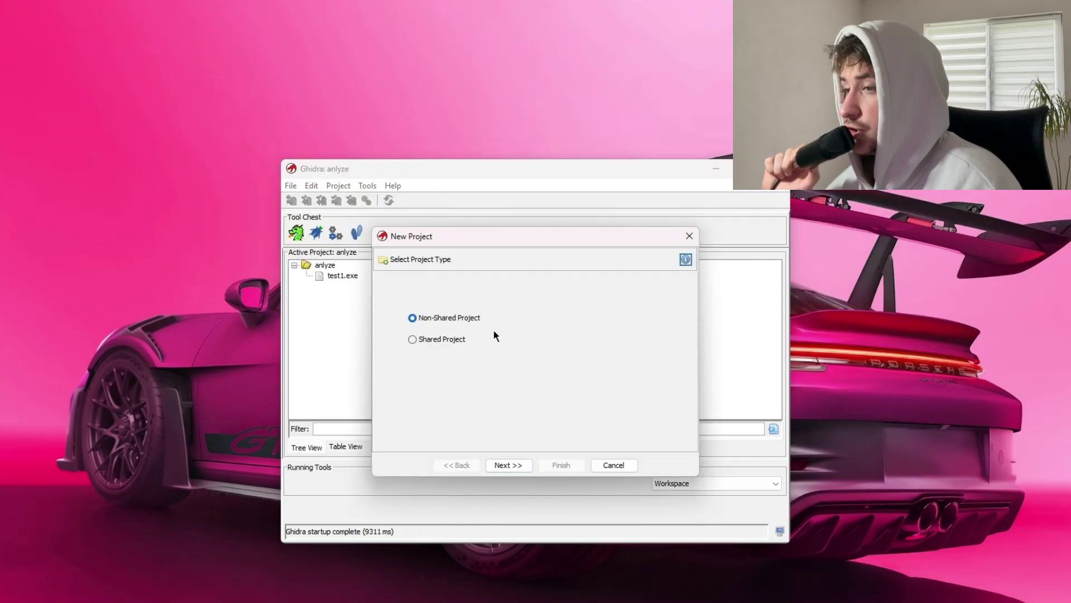
left_click(514, 463)
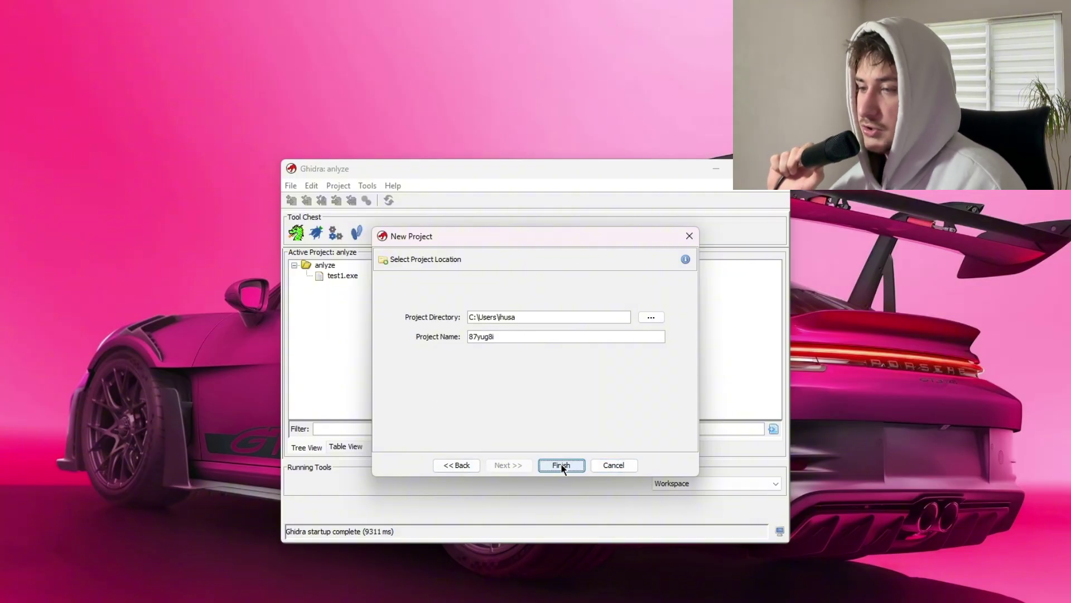
left_click(561, 465)
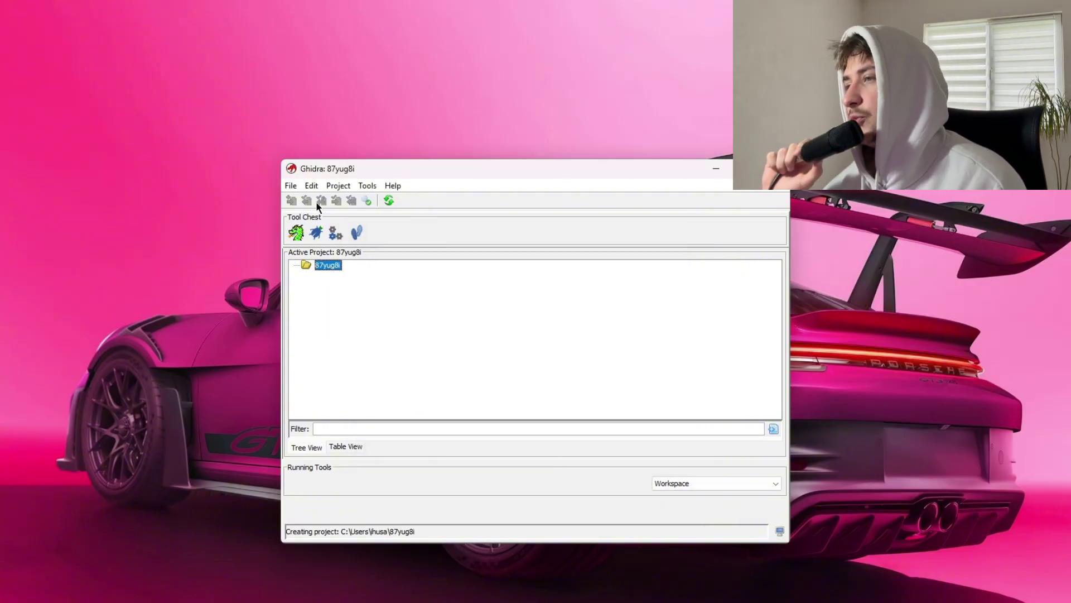
Import test1.exe from the Malware Analysis folder as a Portable Executable (PE) with language x86:LE:32:default:windows.
left_click(291, 187)
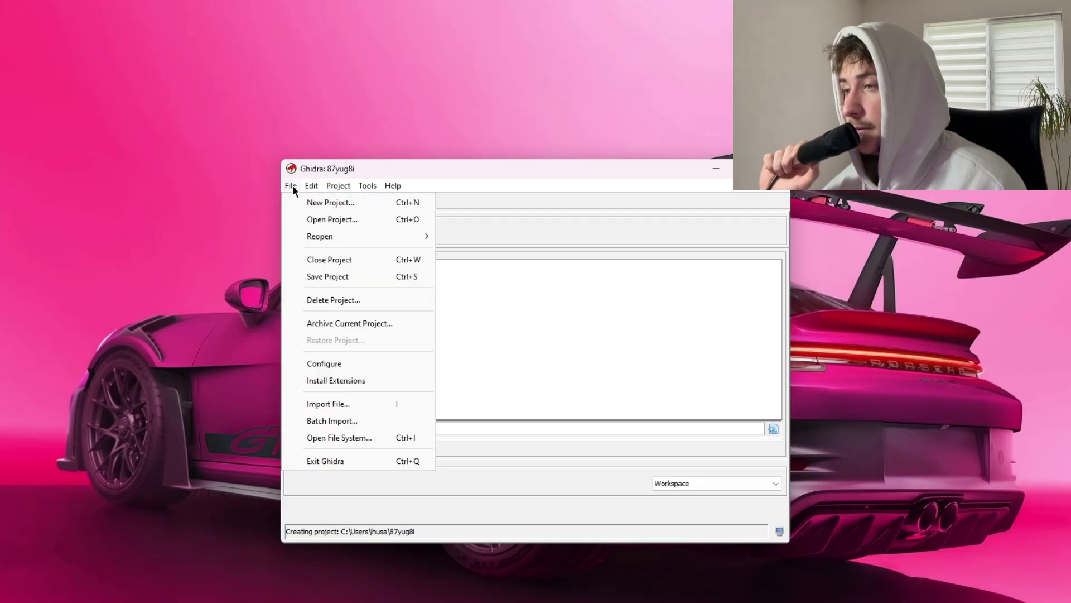
left_click(385, 397)
double_click(368, 213)
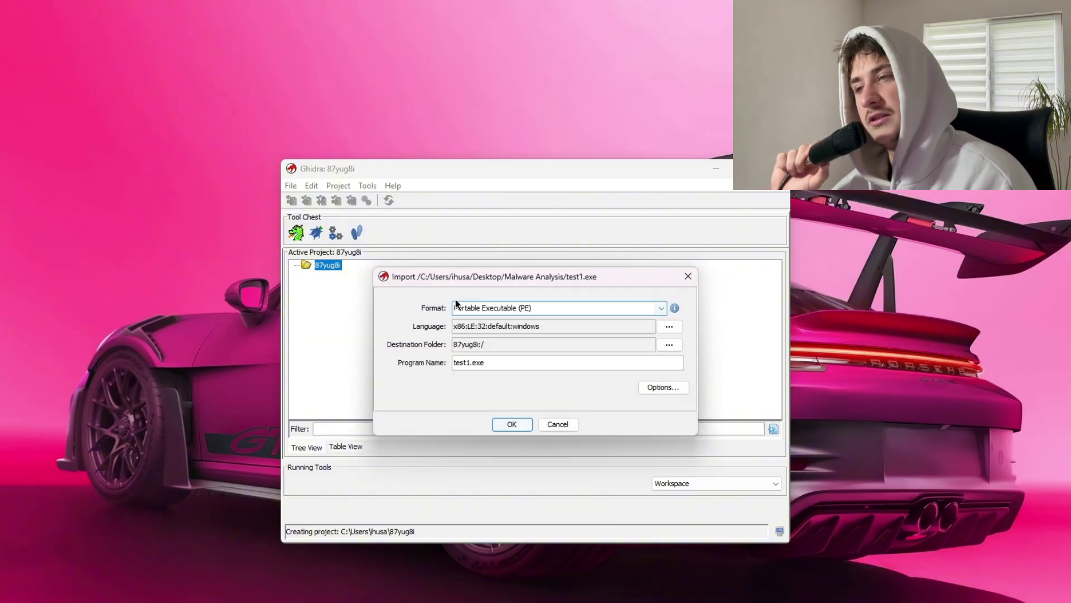
left_click(510, 426)
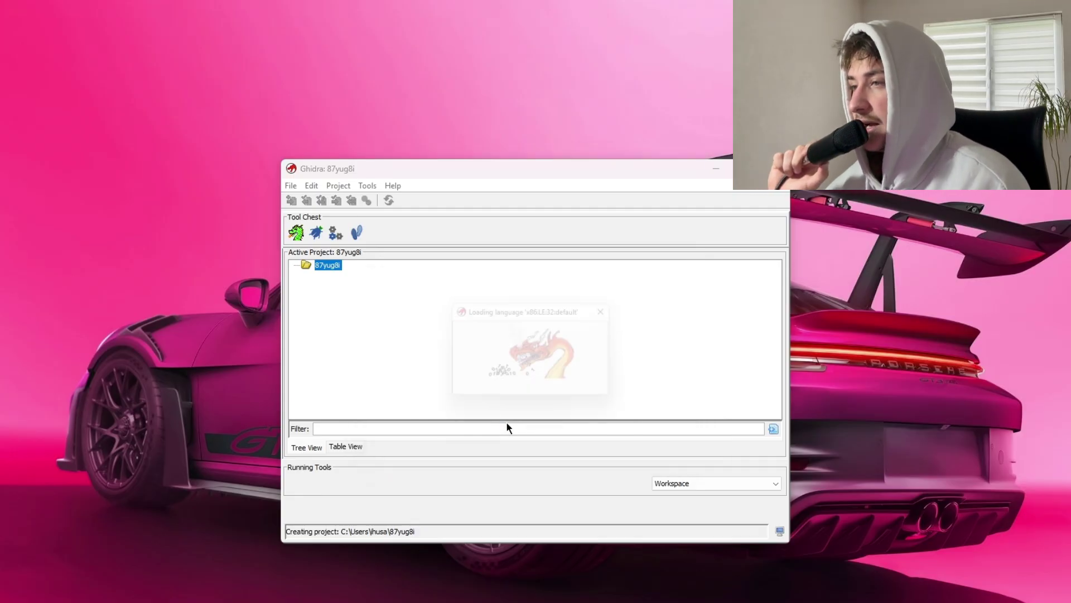
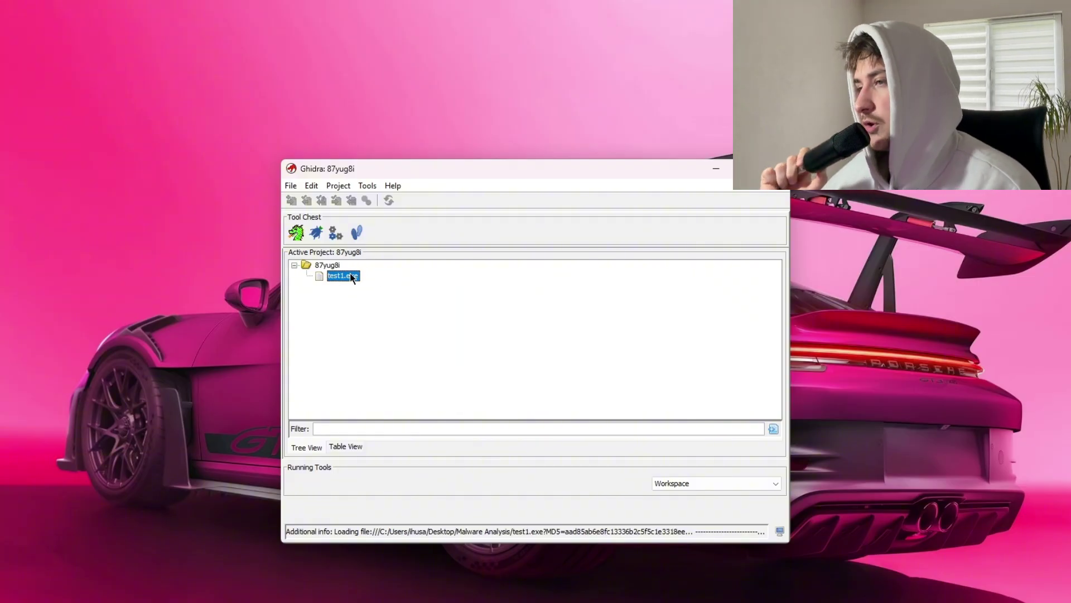
Open test1.exe in the CodeBrowser and run auto analysis with the Standard Defaults analyzers, dismissing the analysis summary.
left_click_drag(351, 276, 297, 234)
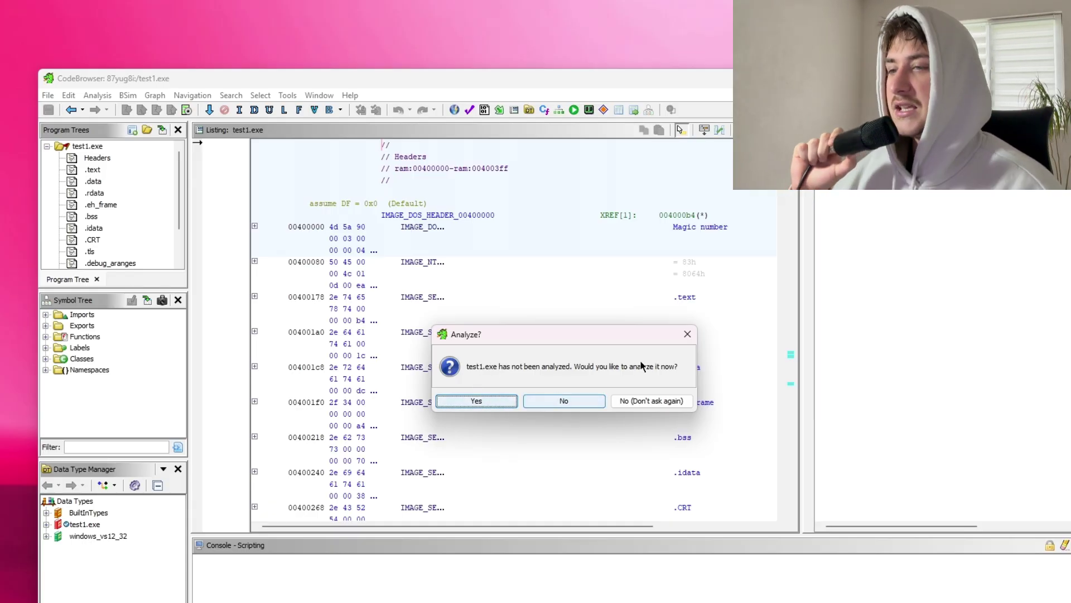
left_click(686, 335)
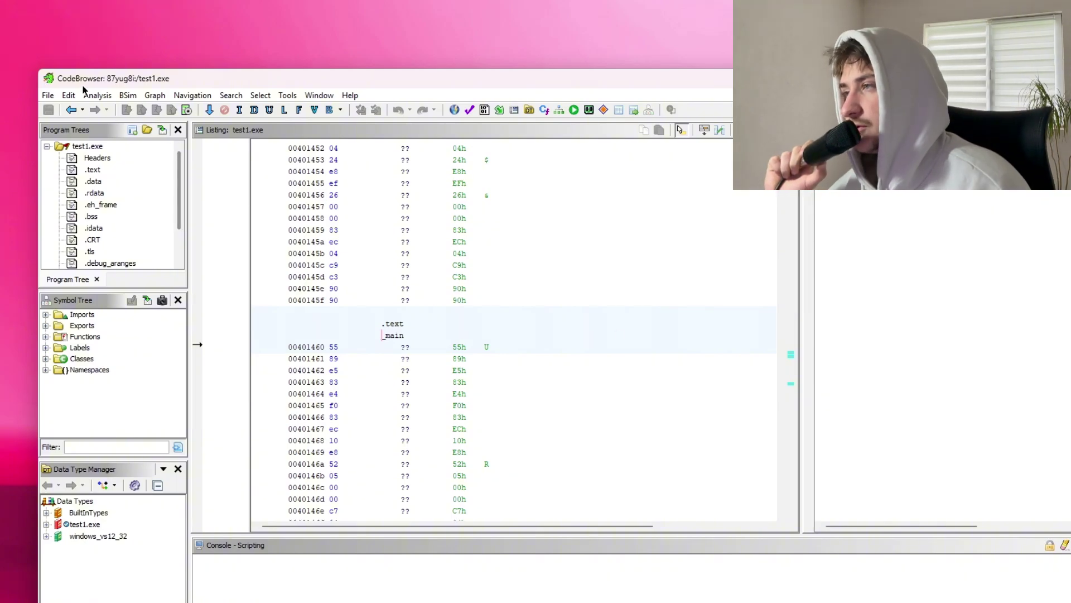
left_click(97, 95)
left_click(140, 112)
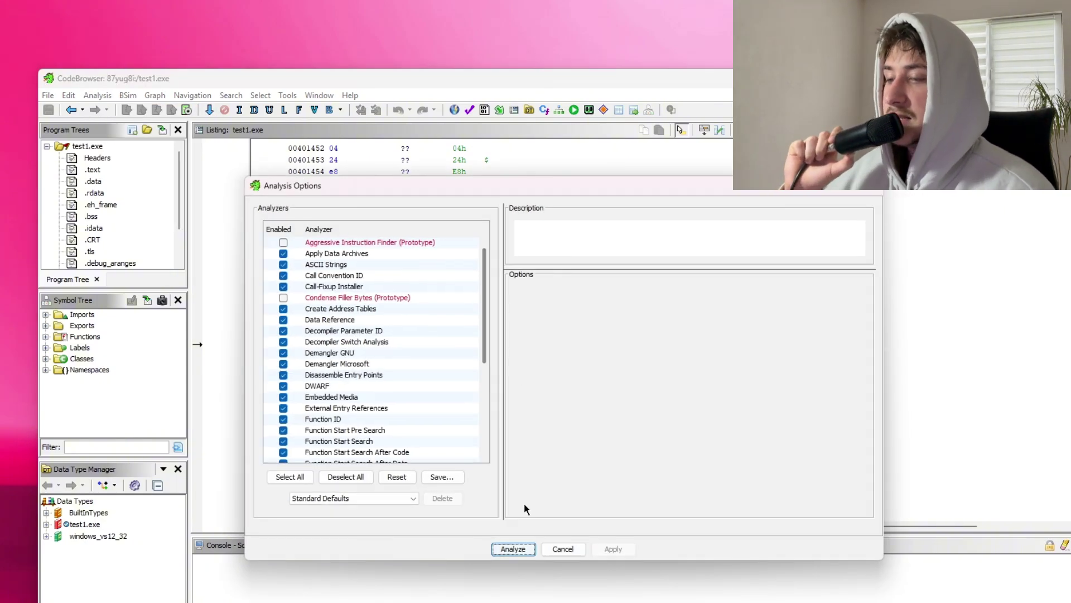
left_click(514, 539)
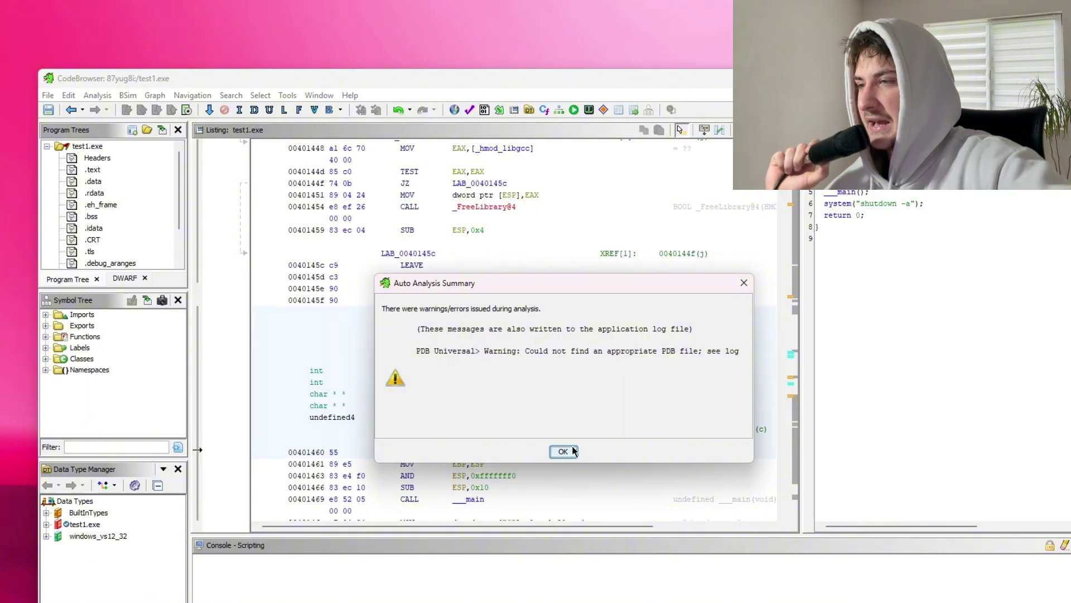
left_click(565, 451)
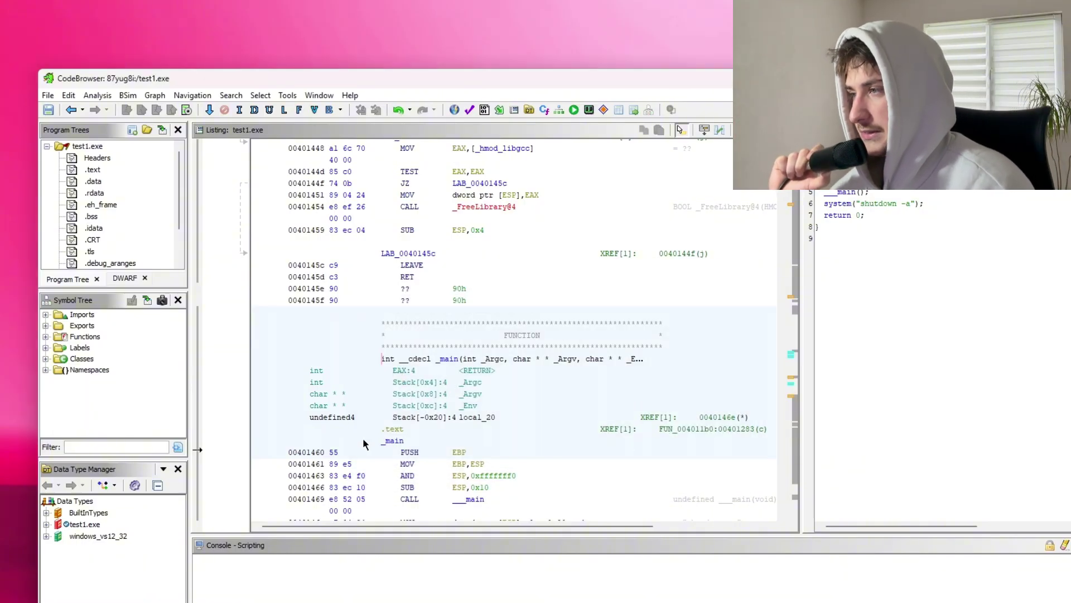
Browse the program's functions in the symbol tree and select the _main function.
left_click(46, 338)
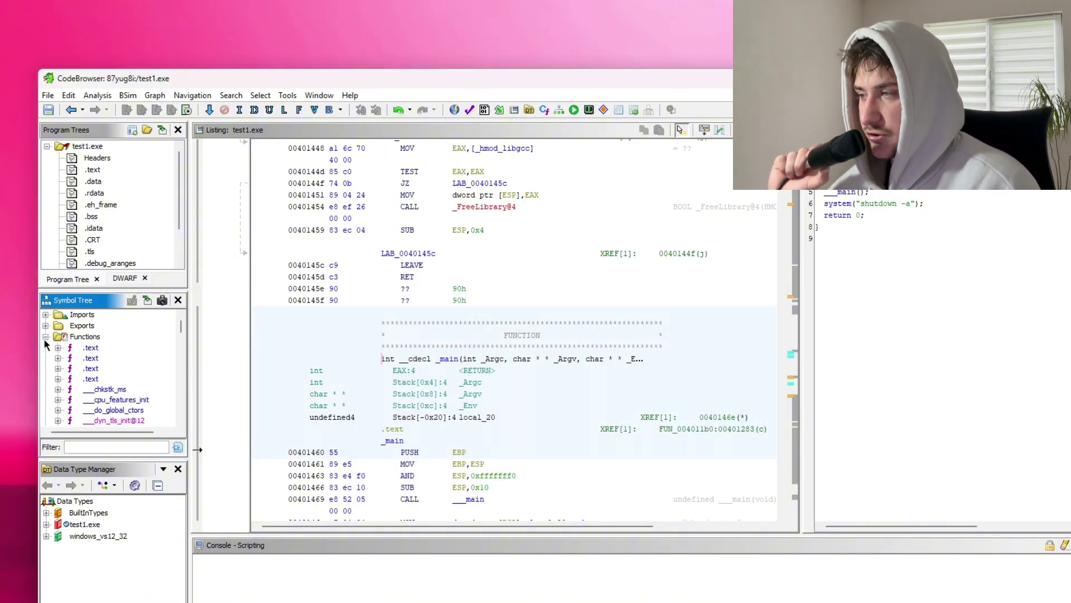
scroll(112, 358, "down", 10)
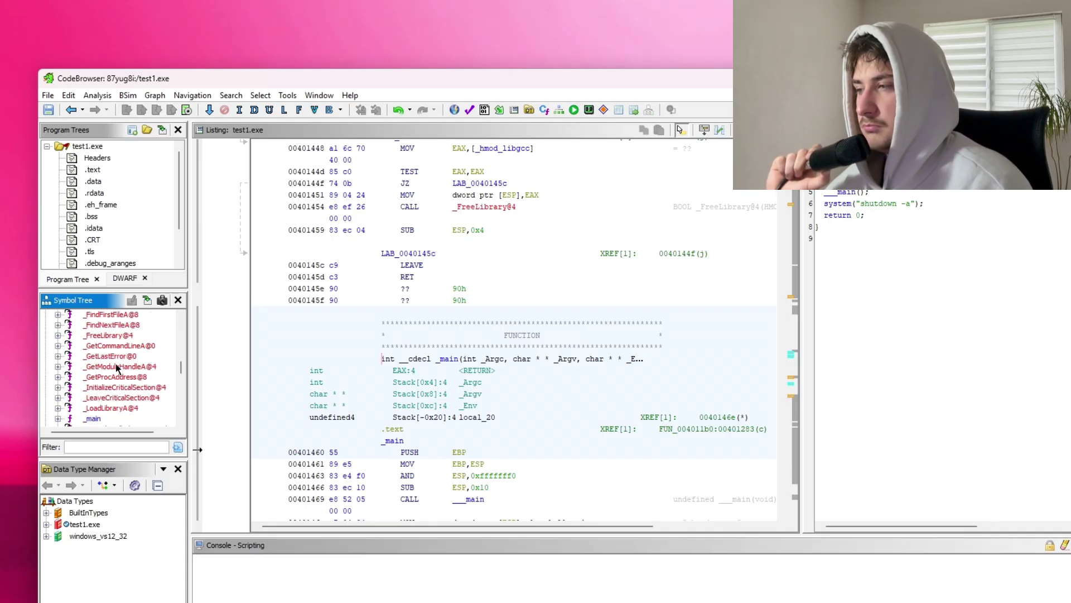
scroll(115, 363, "down", 10)
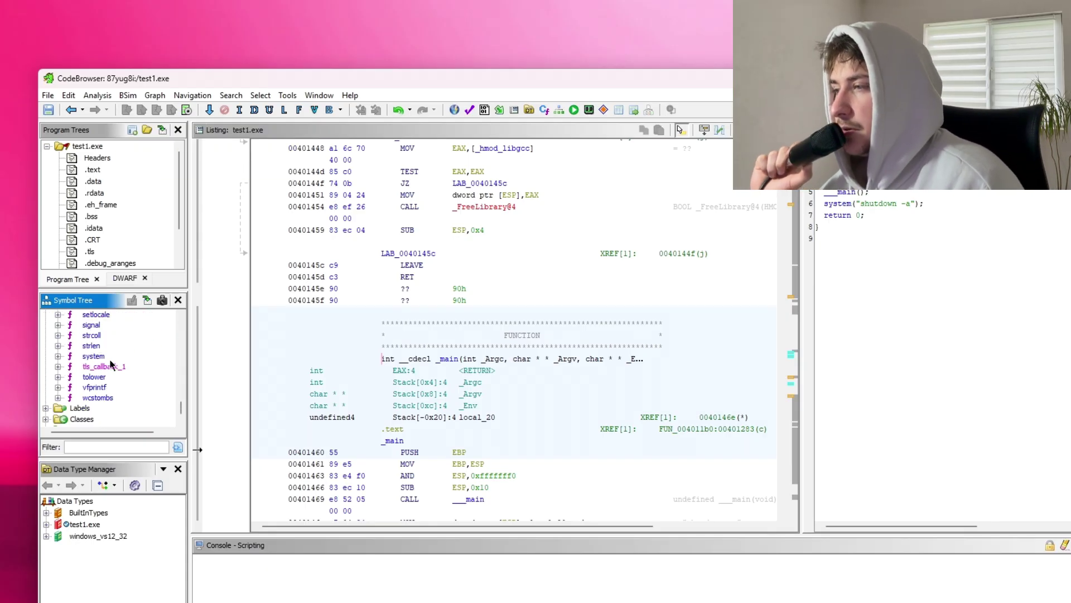
scroll(115, 369, "up", 10)
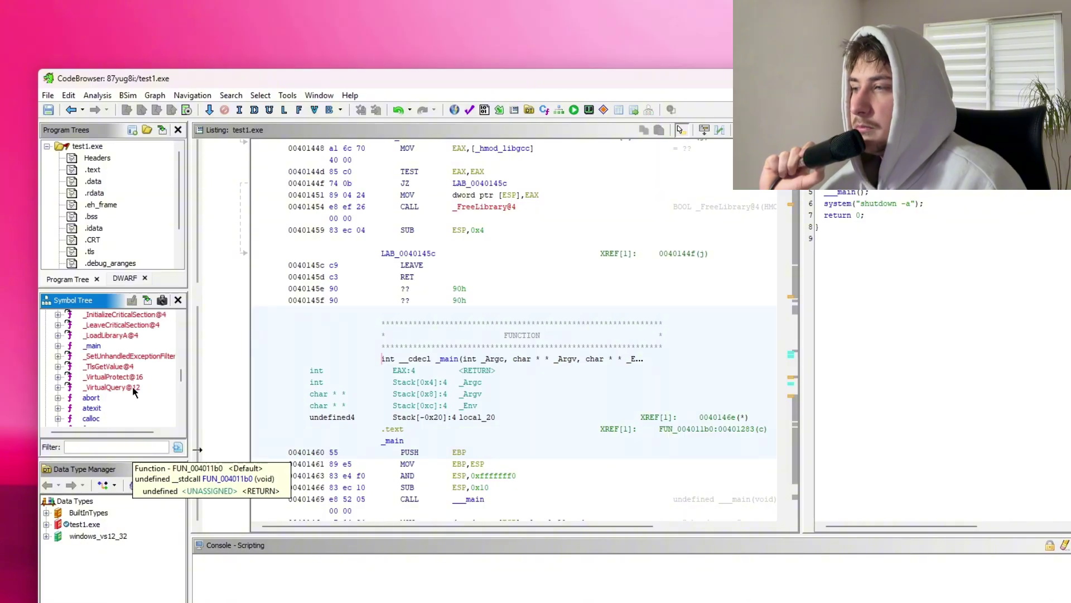
left_click(93, 345)
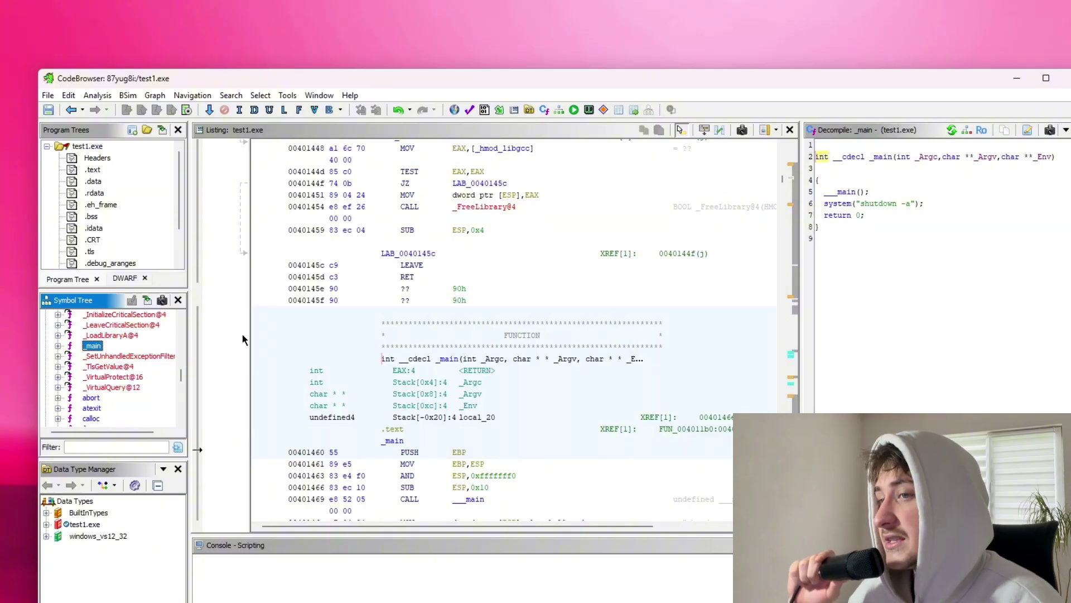
Examine the decompiled _main function, matching its system("shutdown -a") call and return statement with the assembly listing.
left_click(837, 204)
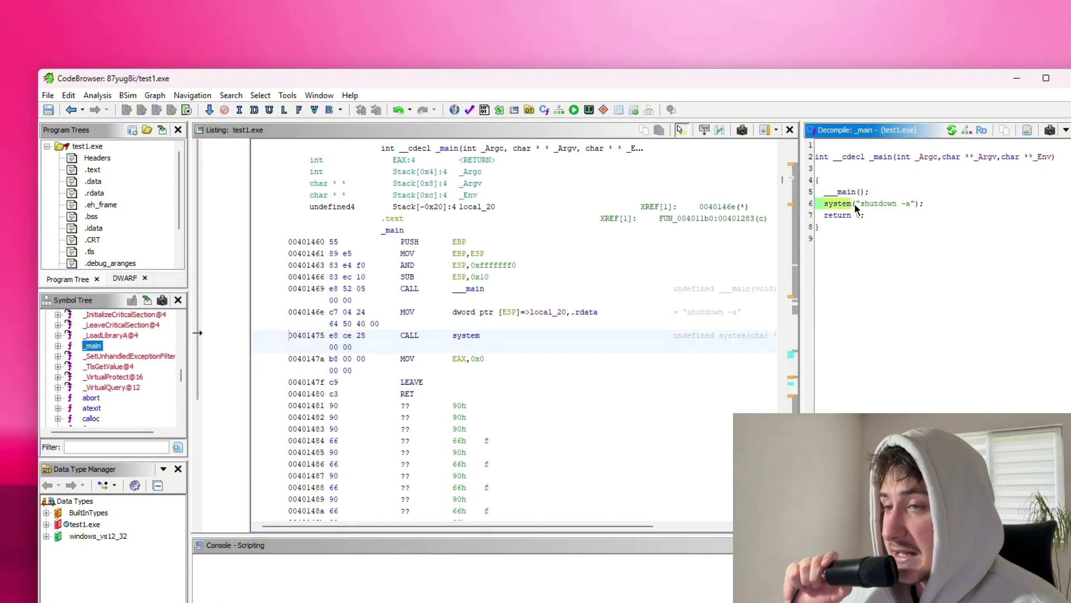
left_click(889, 204)
left_click(825, 214)
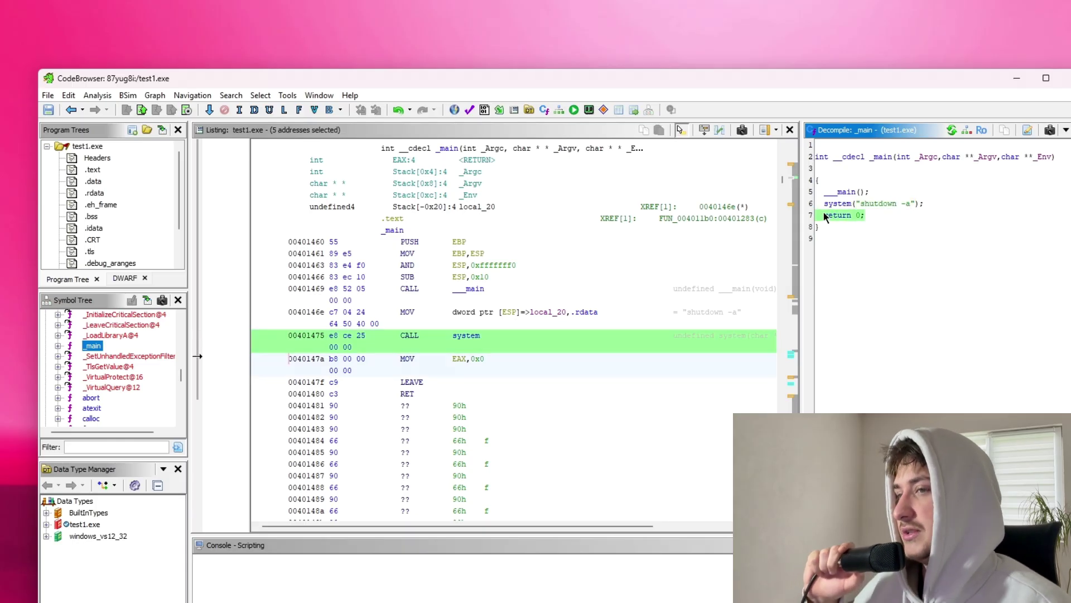
left_click(858, 217)
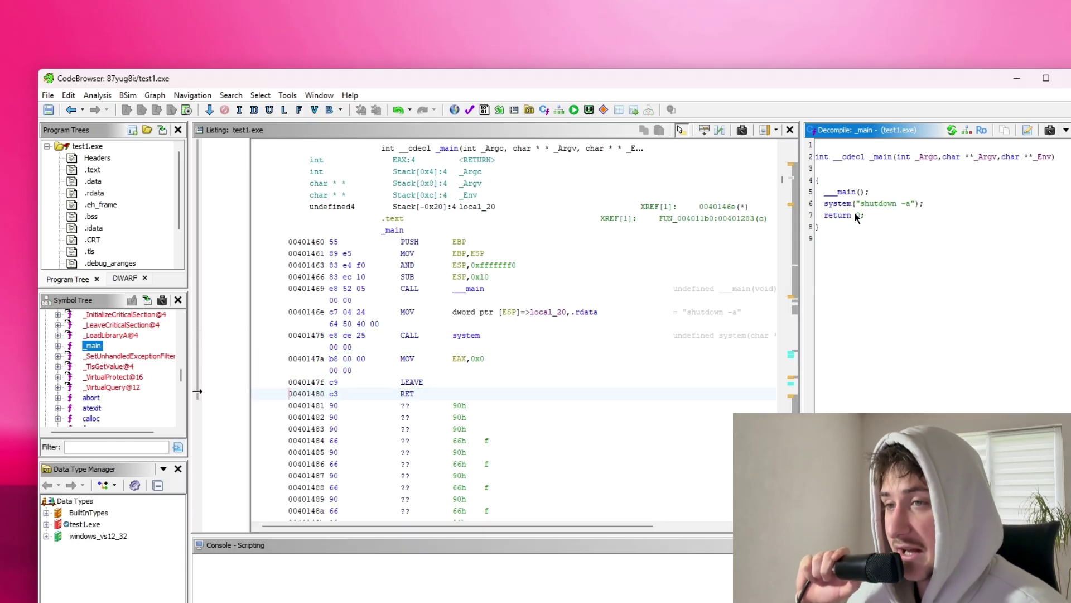
left_click(867, 204)
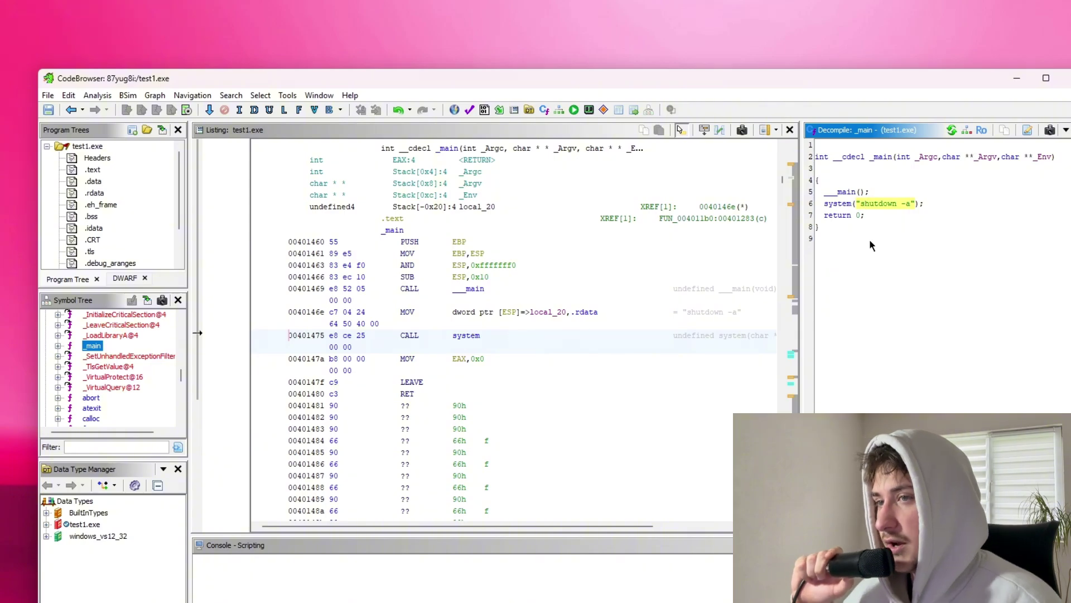
left_click(844, 191)
left_click(874, 204)
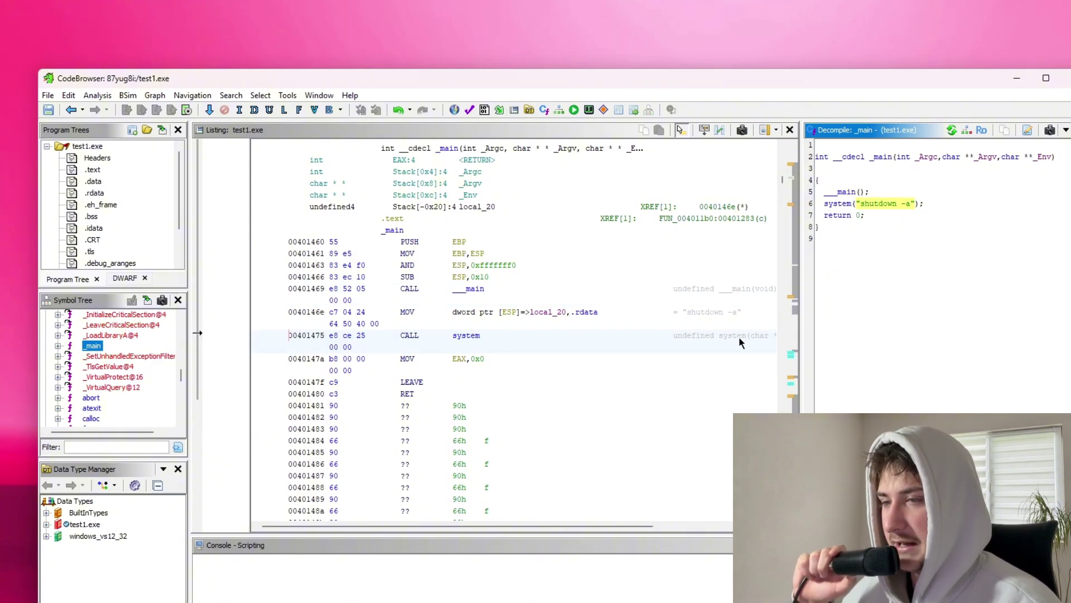
left_click_drag(578, 530, 622, 528)
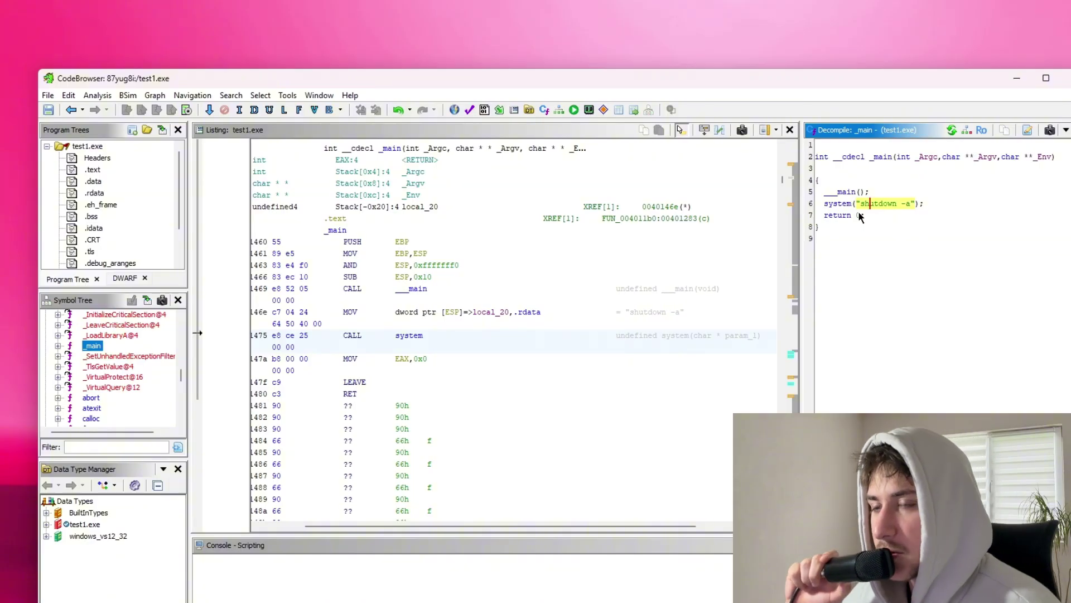
mouse_move(862, 212)
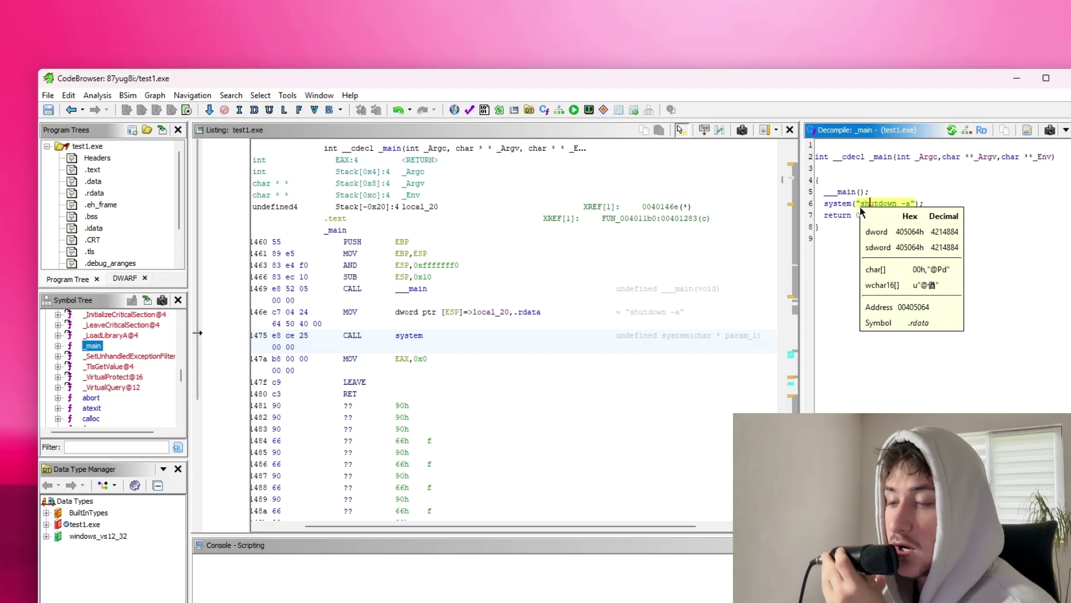
Switch to File Explorer, open PowerShell in the Desktop's Malware Analysis folder, and run shutdown -s, dismissing the sign-out notice.
key("alt+Tab")
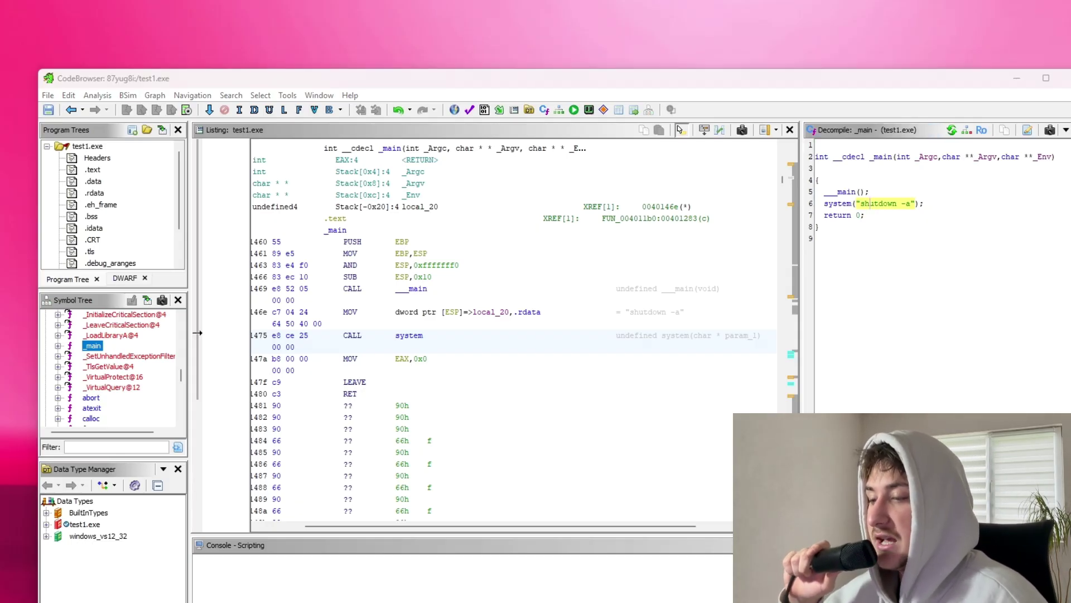
left_click_drag(401, 335, 469, 335)
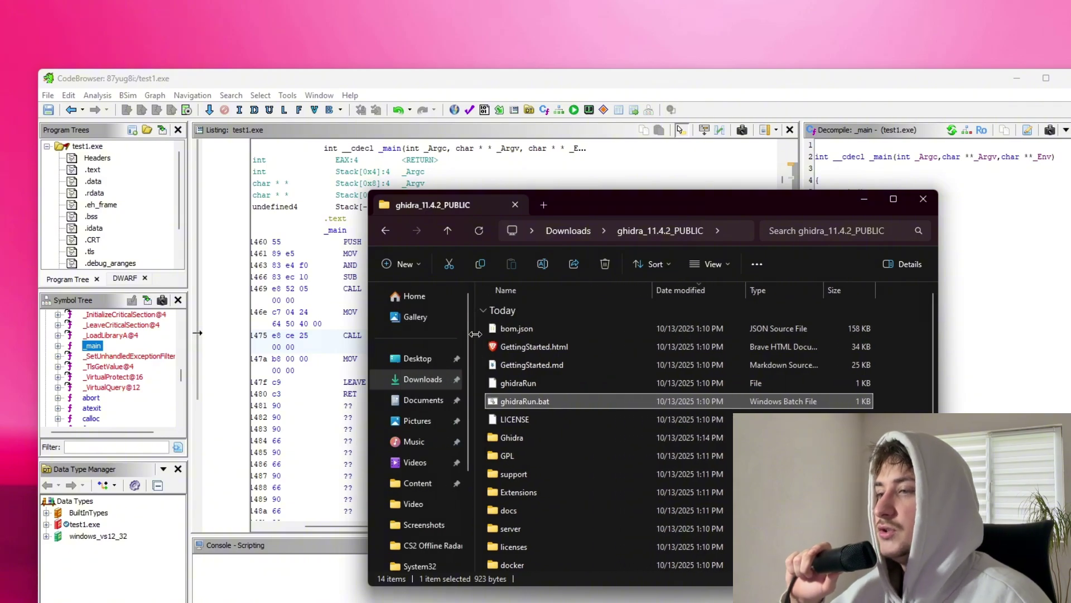
left_click(417, 359)
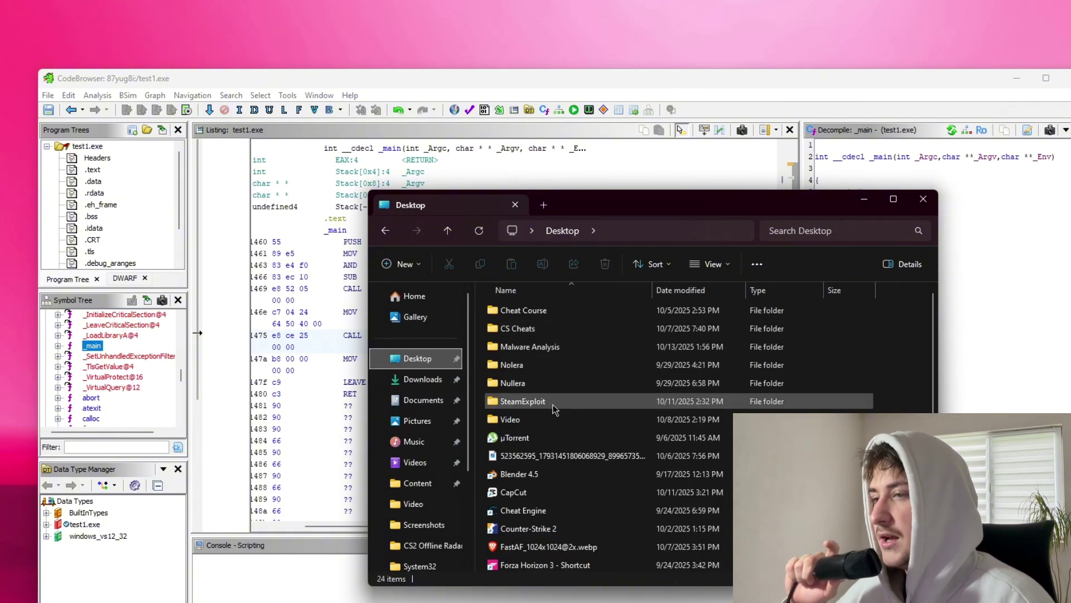
double_click(556, 355)
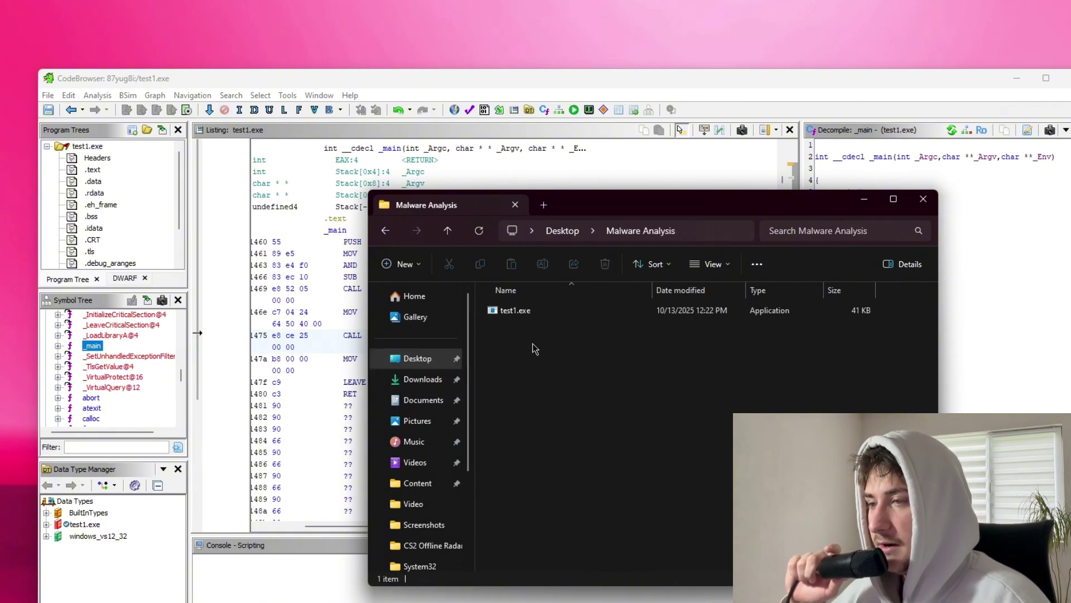
right_click(533, 347)
left_click(596, 515)
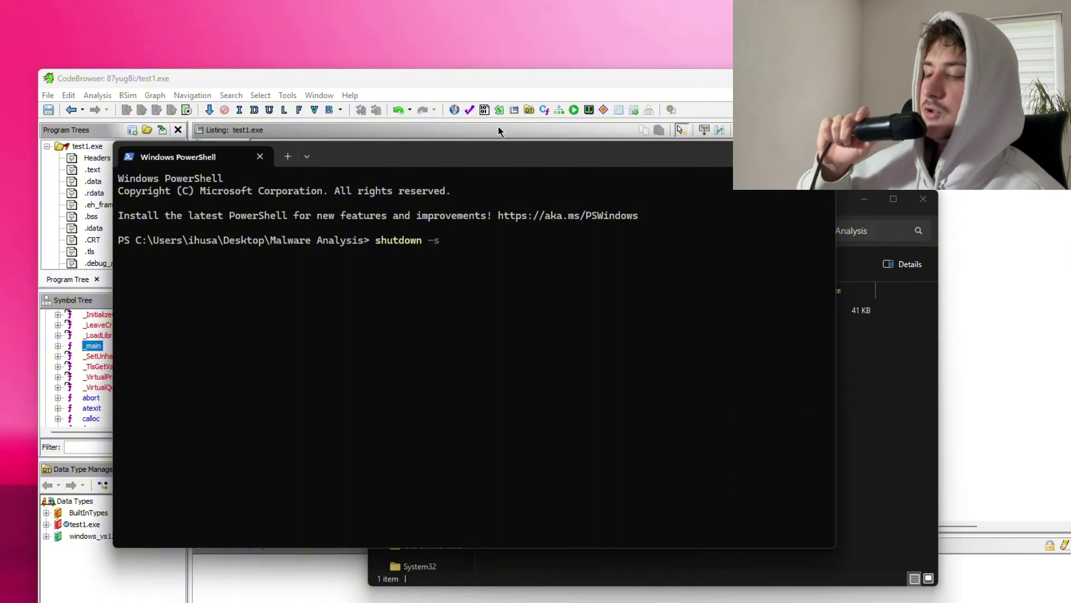
key("Return")
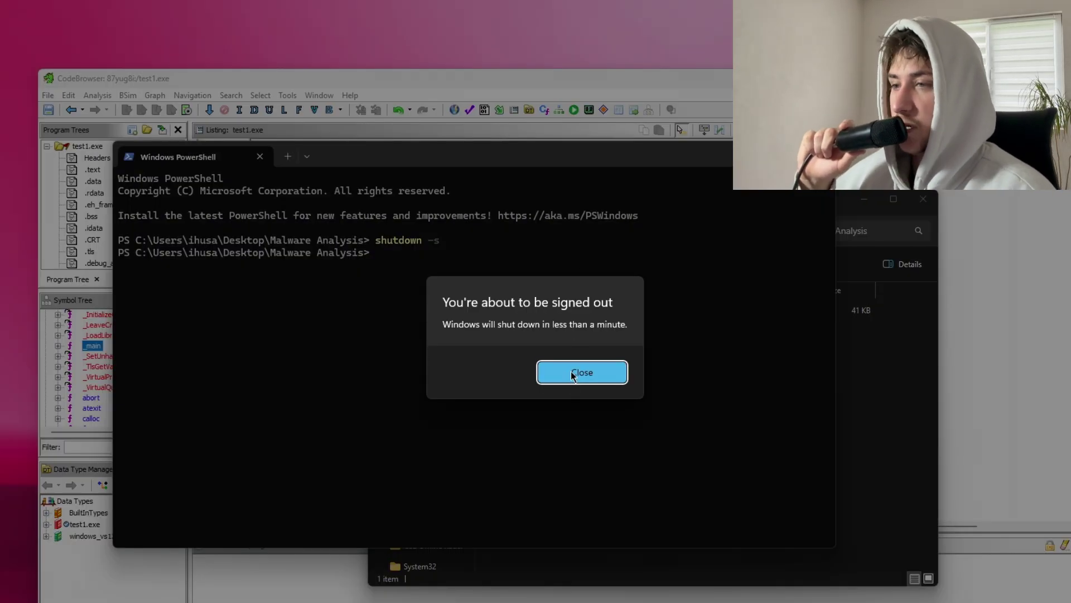
left_click(582, 372)
Run test1.exe from the Malware Analysis folder, then return to the Ghidra CodeBrowser.
left_click(842, 393)
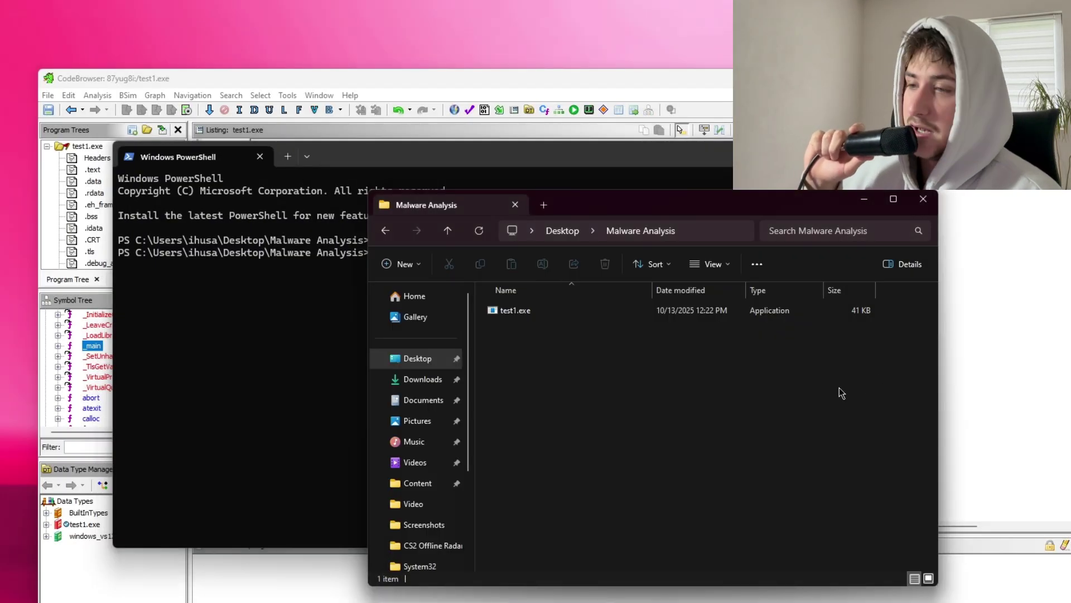
double_click(574, 310)
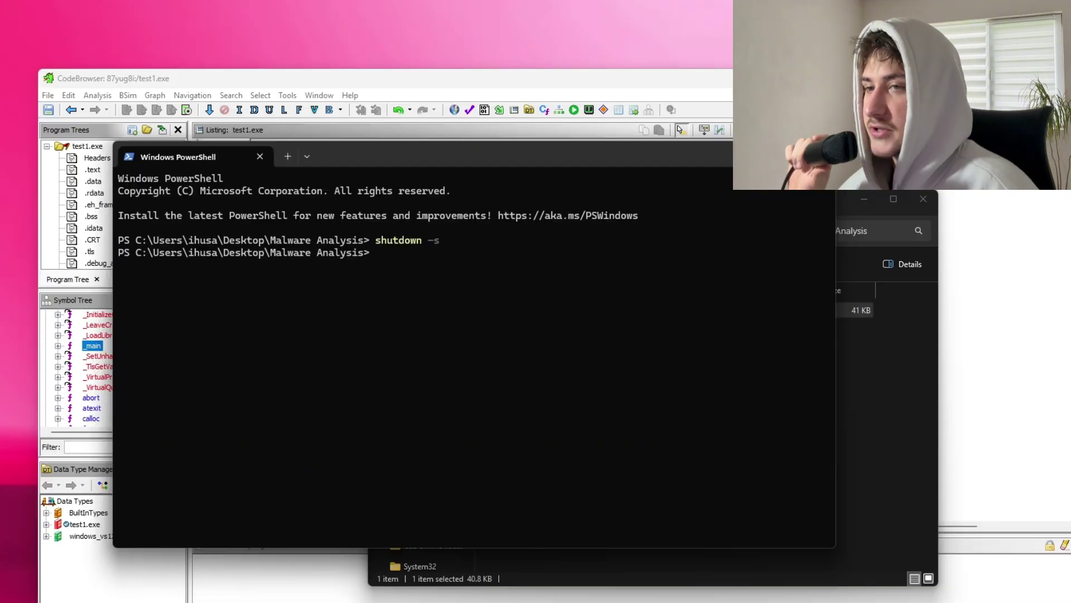
left_click(1037, 402)
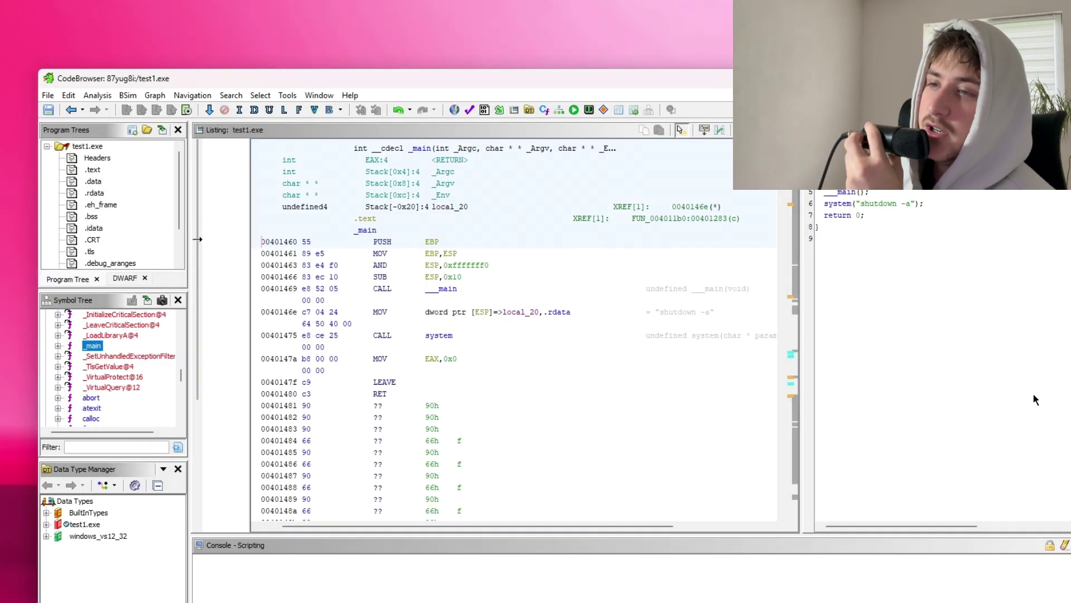